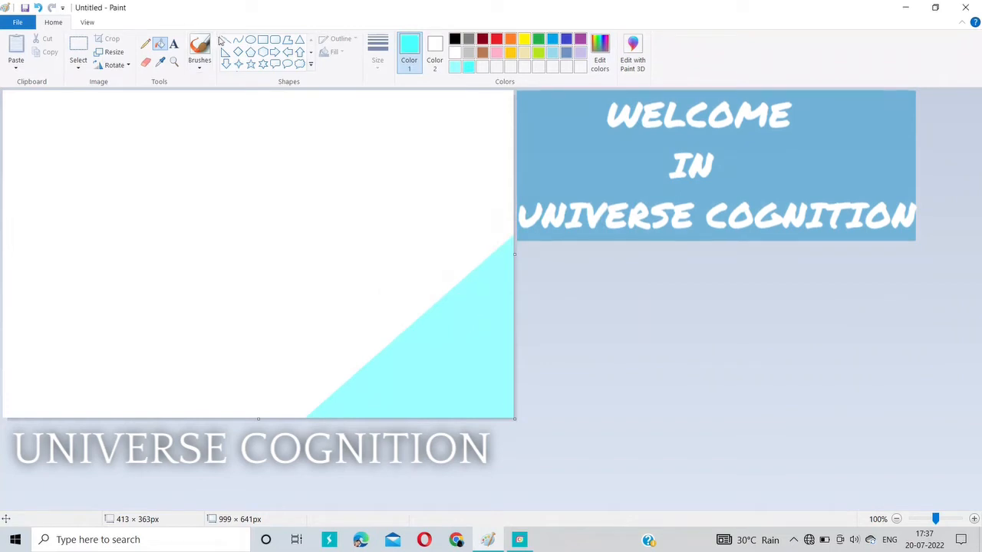
# Draw a bright cyan diagonal line about 754 × 686 px above the pale triangle and fill the band between them with the same cyan
pyautogui.click(226, 39)
pyautogui.moveTo(147, 415)
pyautogui.mouseDown()
pyautogui.moveTo(144, 407)
pyautogui.moveTo(539, 88)
pyautogui.mouseUp()
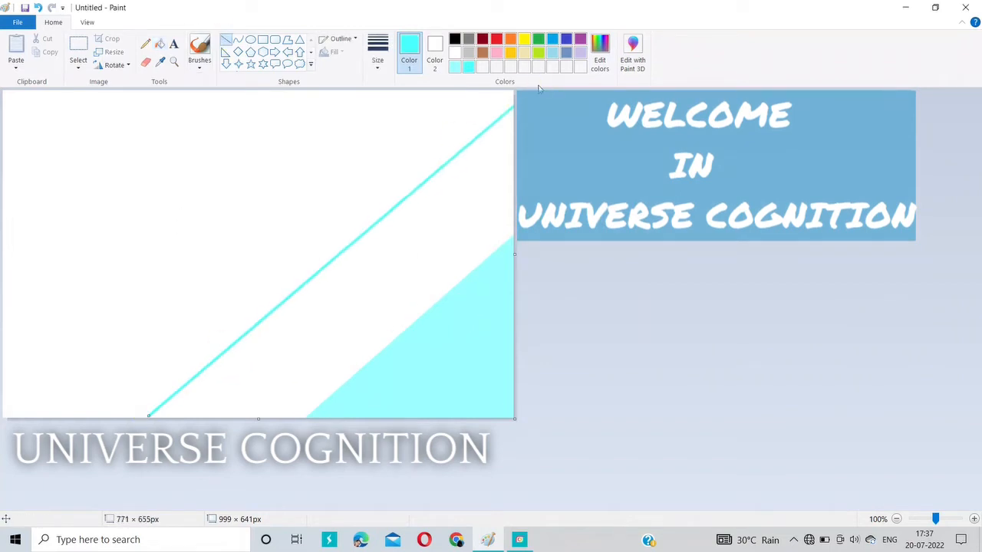
pyautogui.moveTo(148, 415); pyautogui.dragTo(159, 435)
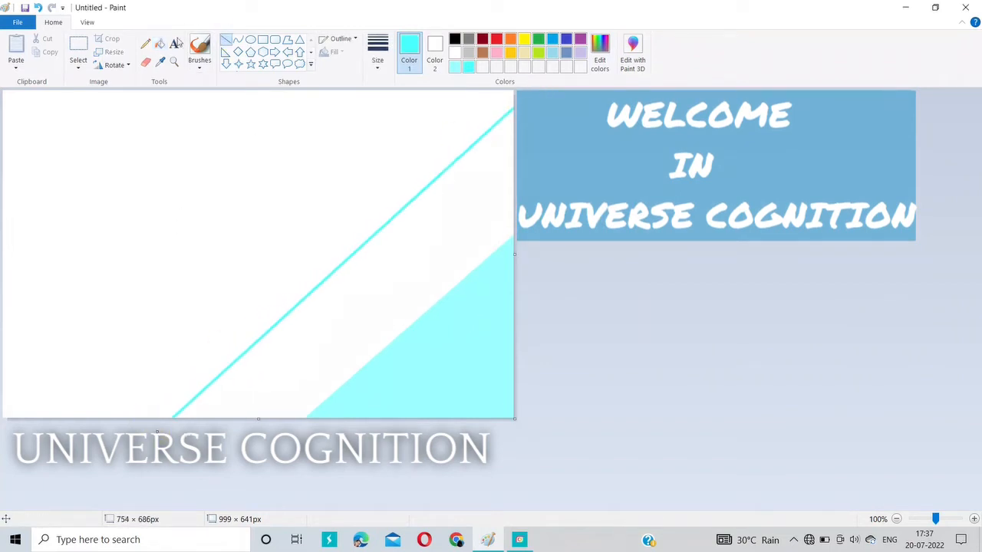
pyautogui.click(163, 44)
pyautogui.click(368, 302)
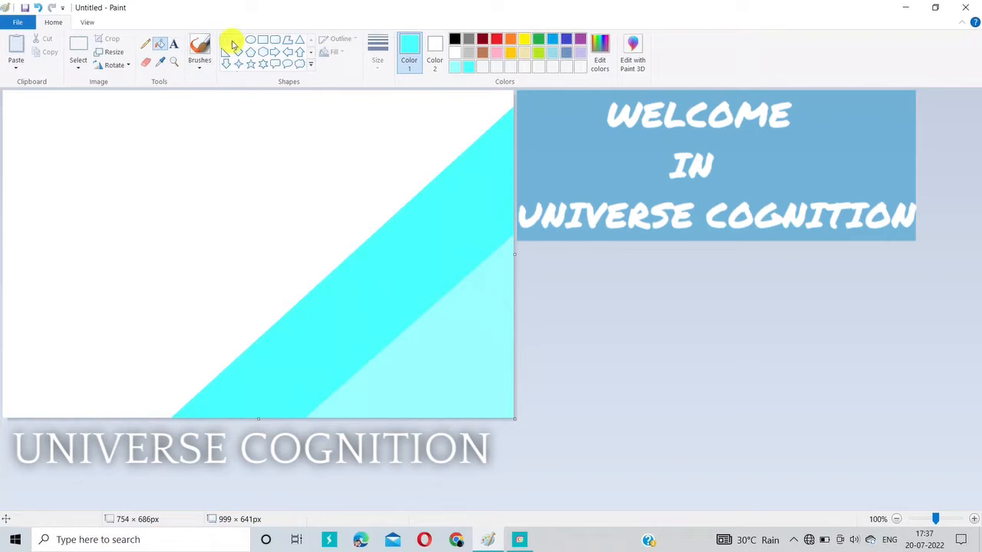
# Draw another diagonal line about 639 × 665 px from the canvas's lower-left corner to its upper edge
pyautogui.click(228, 40)
pyautogui.moveTo(318, 93)
pyautogui.mouseDown()
pyautogui.moveTo(5, 399)
pyautogui.moveTo(11, 416)
pyautogui.mouseUp()
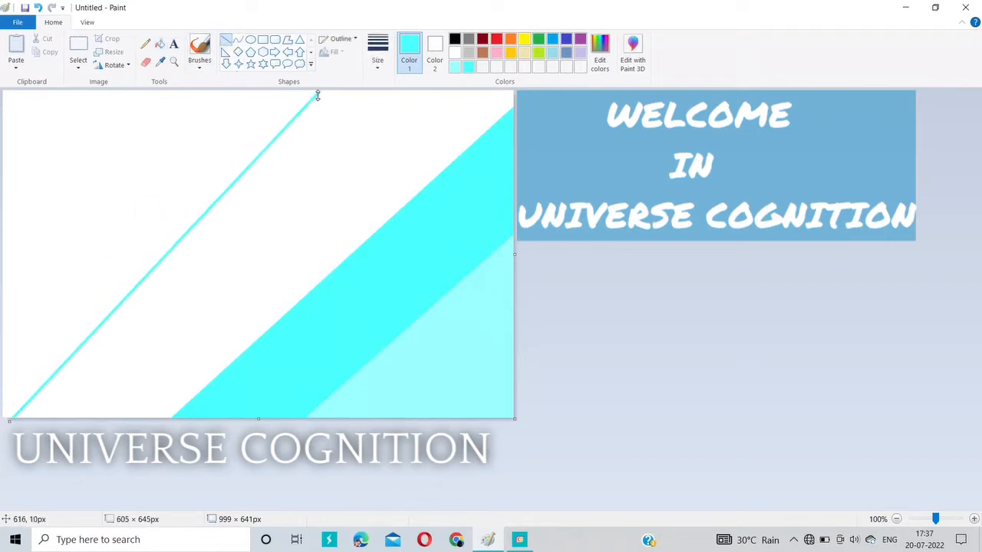
pyautogui.moveTo(318, 93)
pyautogui.mouseDown()
pyautogui.moveTo(325, 83)
pyautogui.moveTo(328, 91)
pyautogui.mouseUp()
# Mix a darker cyan, apply it to the new line, and fill the white band between the line and the bright cyan stripe
pyautogui.click(599, 55)
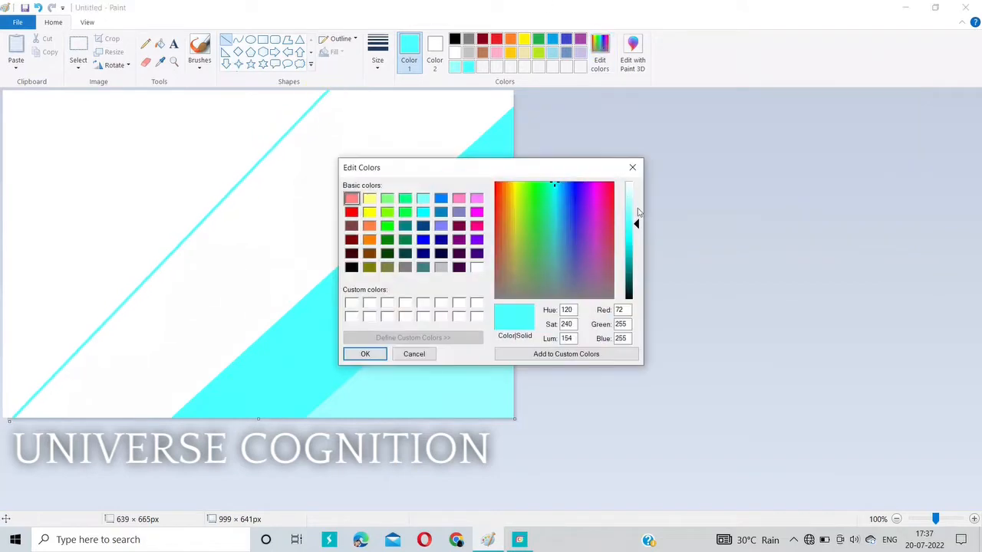
pyautogui.click(633, 241)
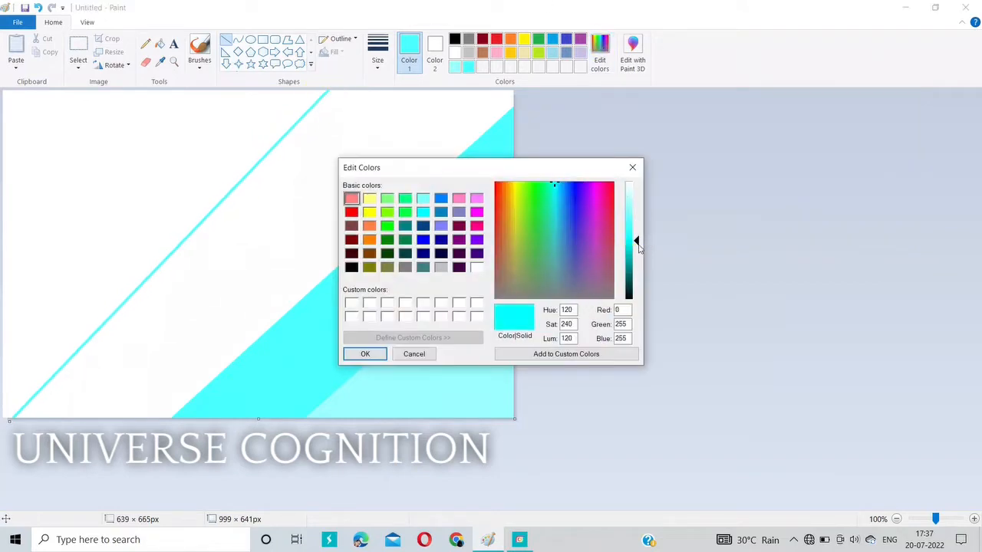
pyautogui.moveTo(638, 242); pyautogui.dragTo(633, 250)
pyautogui.click(366, 355)
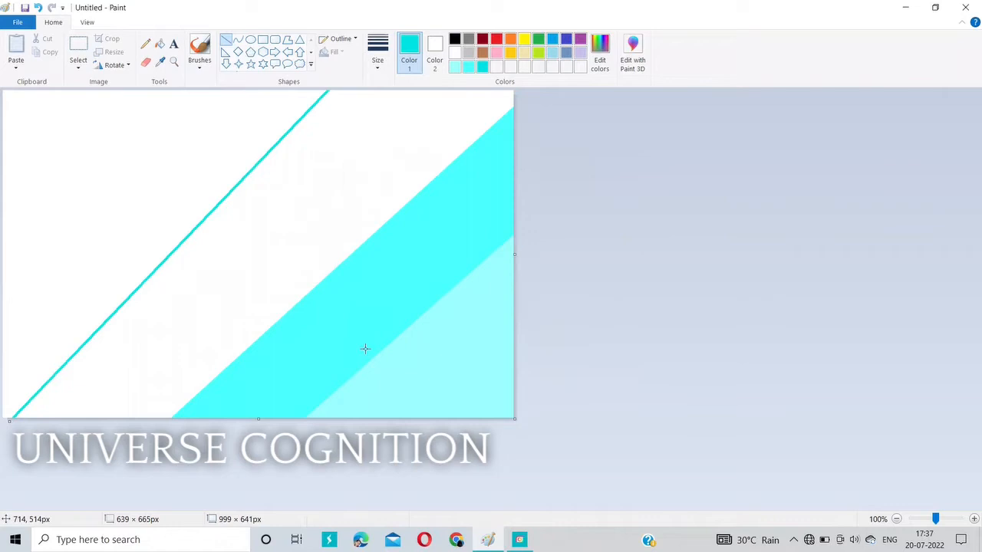
pyautogui.click(159, 44)
pyautogui.click(291, 228)
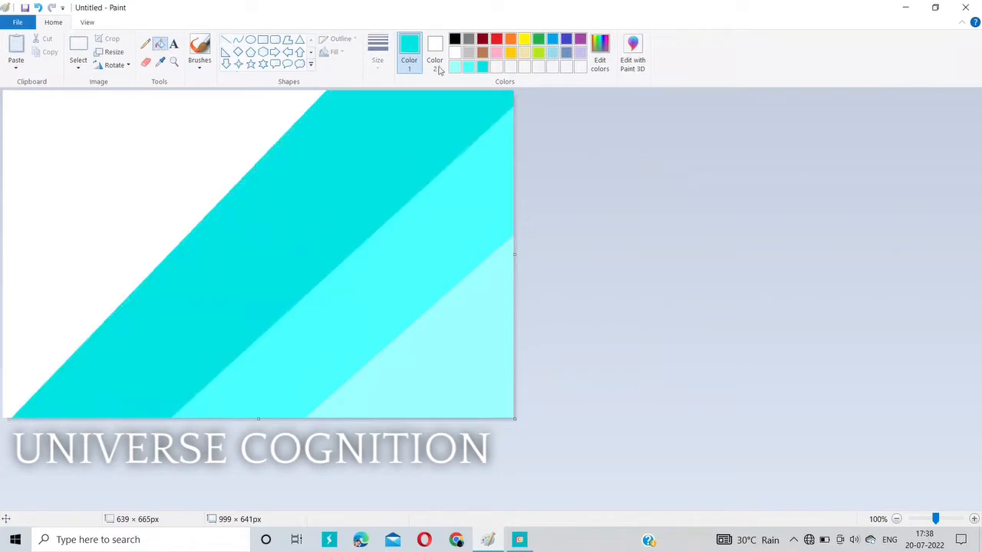
# Mix a darker teal and fill the remaining white area in the upper-left part of the canvas
pyautogui.click(599, 54)
pyautogui.moveTo(634, 247); pyautogui.dragTo(634, 265)
pyautogui.click(369, 353)
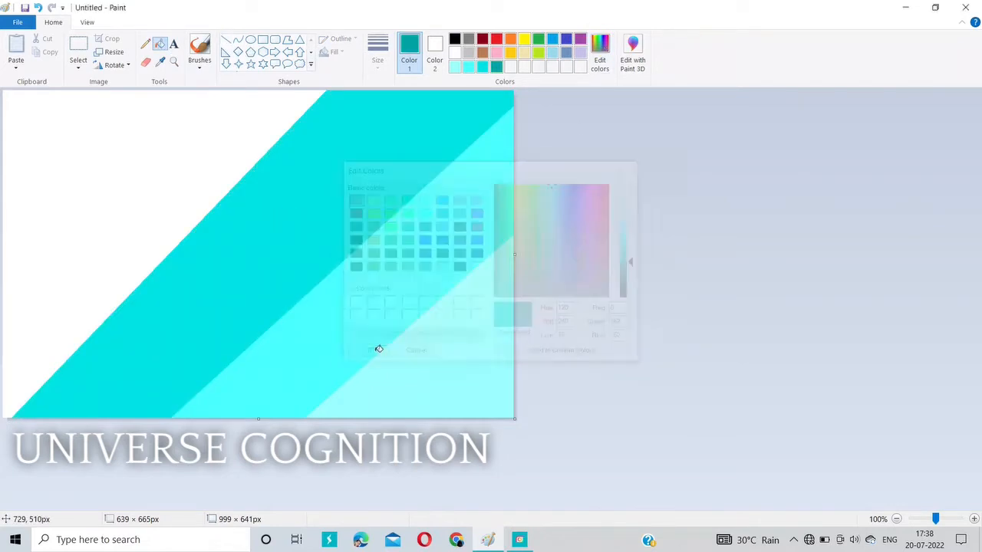
pyautogui.click(158, 159)
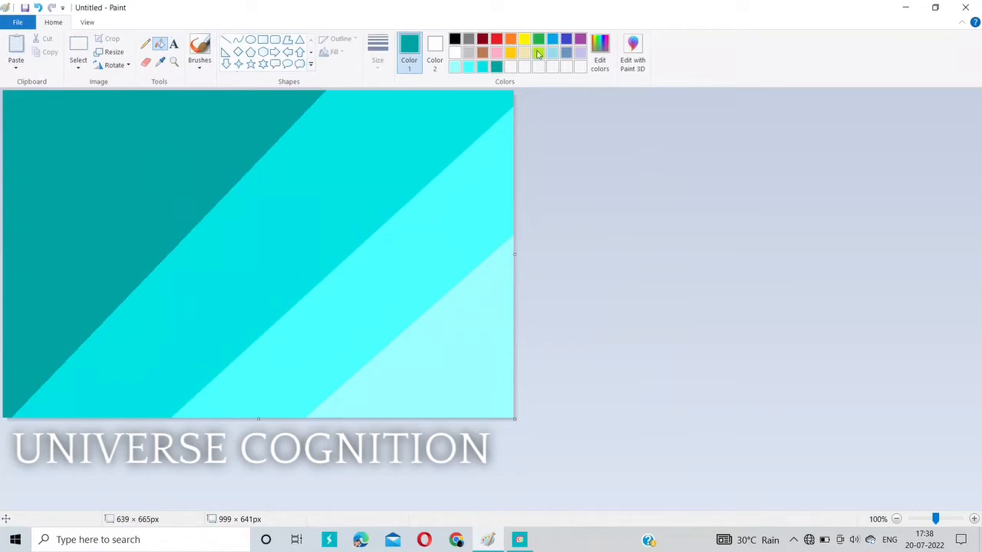
# Mix a very dark teal, draw a diagonal line about 378 × 352 px across the upper-left corner, and fill that corner
pyautogui.click(600, 54)
pyautogui.moveTo(634, 264); pyautogui.dragTo(630, 285)
pyautogui.click(368, 354)
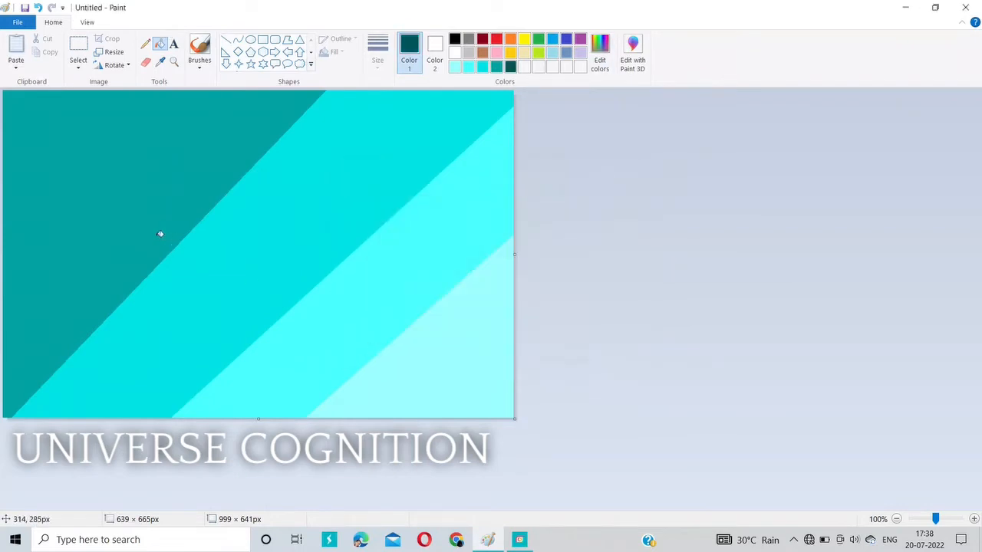
pyautogui.click(224, 43)
pyautogui.moveTo(8, 259)
pyautogui.mouseDown()
pyautogui.moveTo(140, 99)
pyautogui.moveTo(189, 79)
pyautogui.mouseUp()
pyautogui.moveTo(7, 259); pyautogui.dragTo(2, 265)
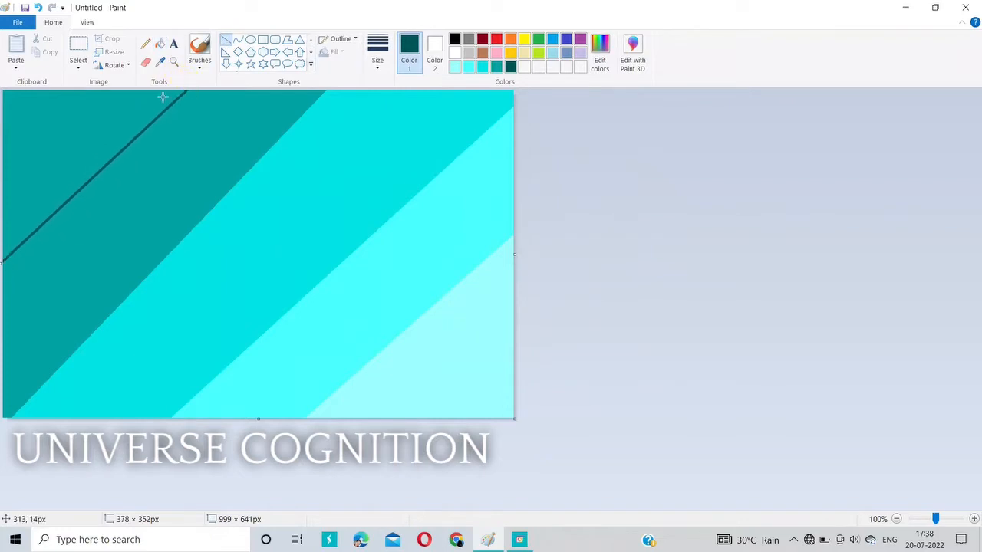
pyautogui.click(159, 44)
pyautogui.click(105, 125)
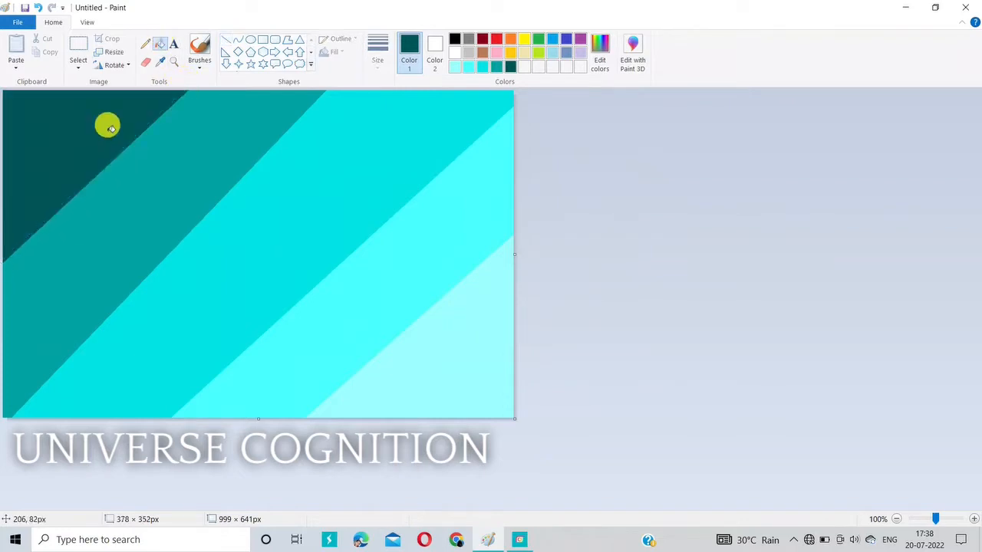
# Blend the bands into a gradient by resizing the canvas height to 1 px and back to 641 px without maintaining the aspect ratio
pyautogui.click(126, 53)
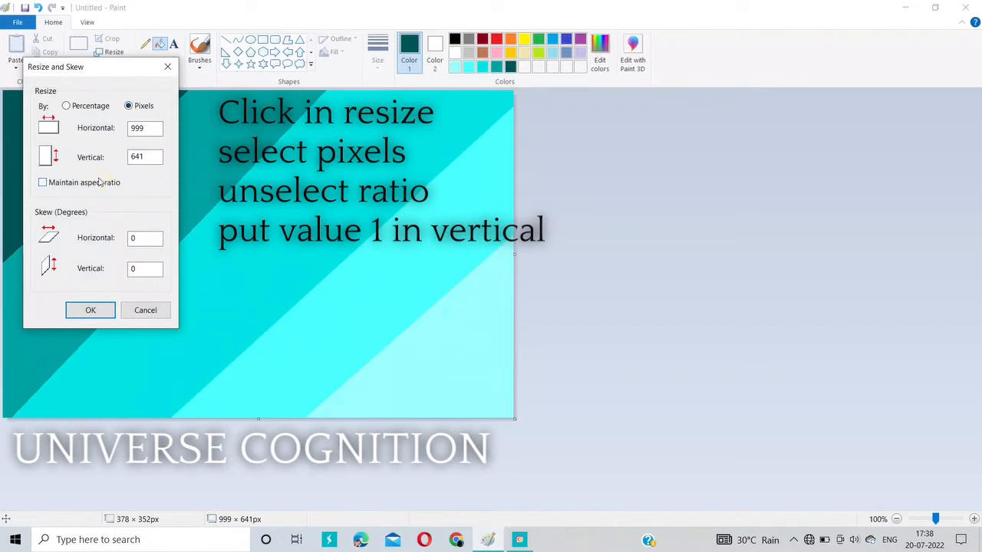
pyautogui.press('Return')
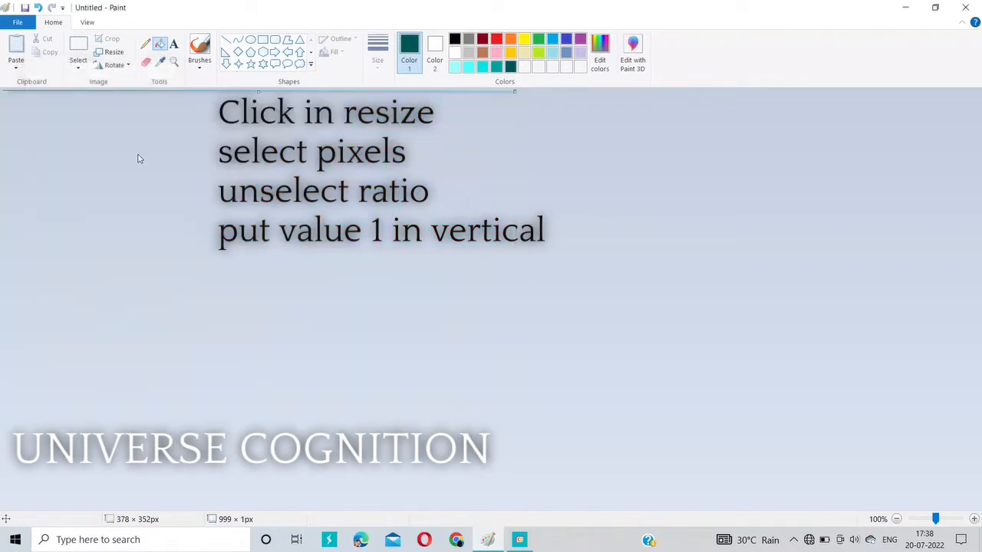
pyautogui.click(114, 52)
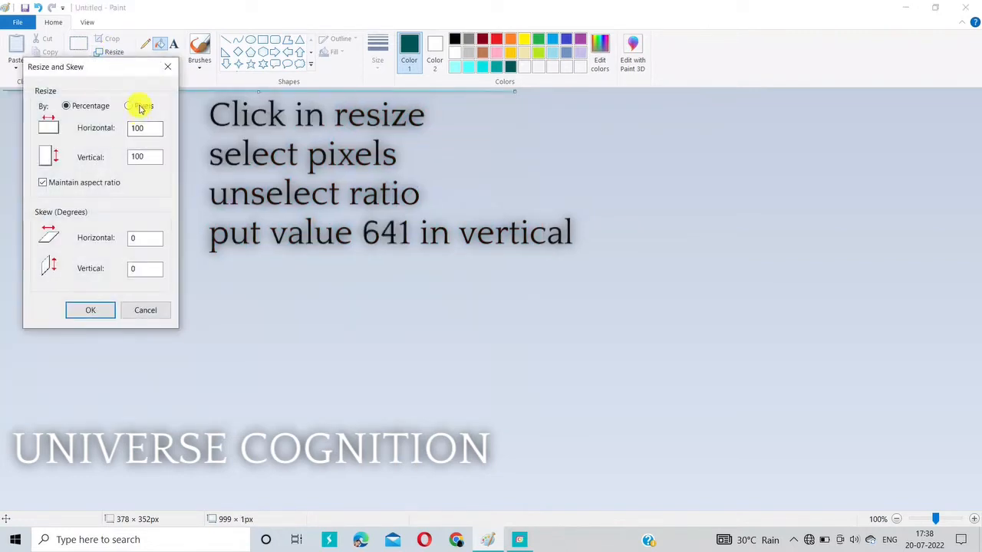
pyautogui.click(131, 156)
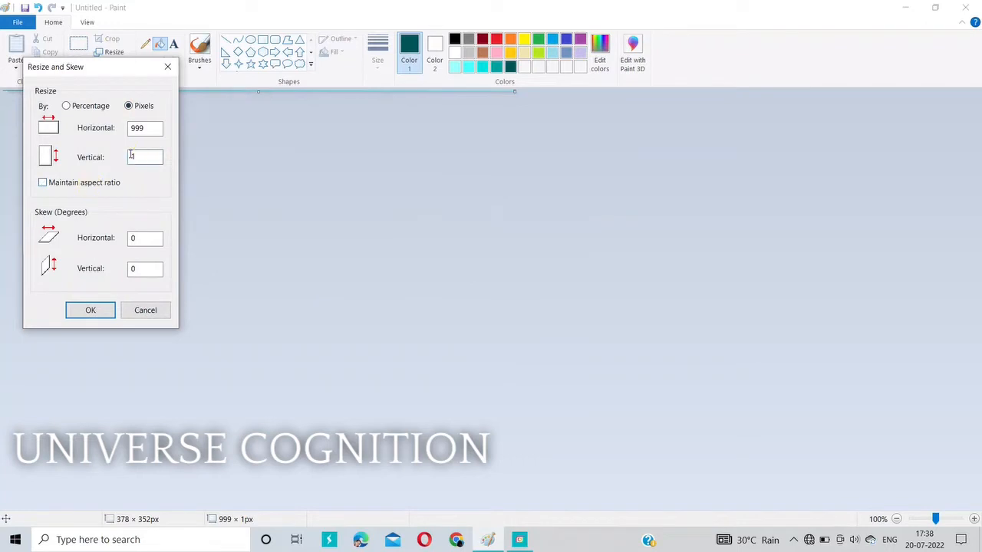
pyautogui.press('Return')
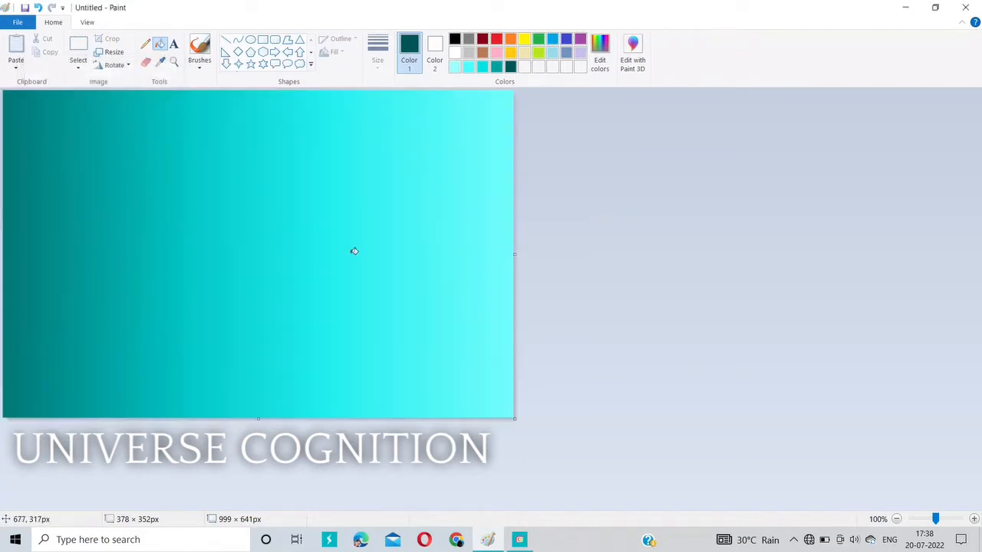
# Draw a thick black triangle outline about 191 × 158 px near the canvas's left edge
pyautogui.click(300, 40)
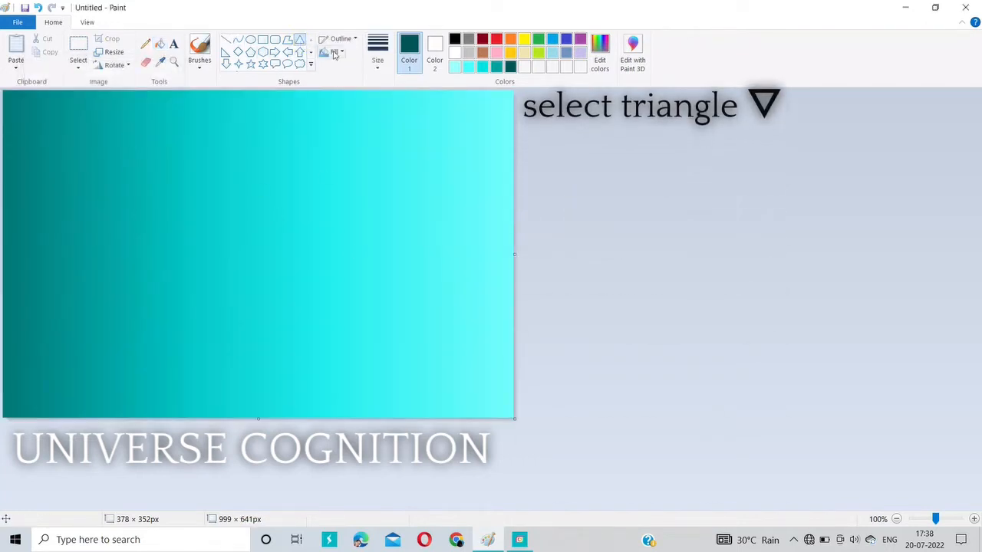
pyautogui.click(375, 68)
pyautogui.click(388, 164)
pyautogui.moveTo(28, 183); pyautogui.dragTo(130, 267)
pyautogui.click(455, 38)
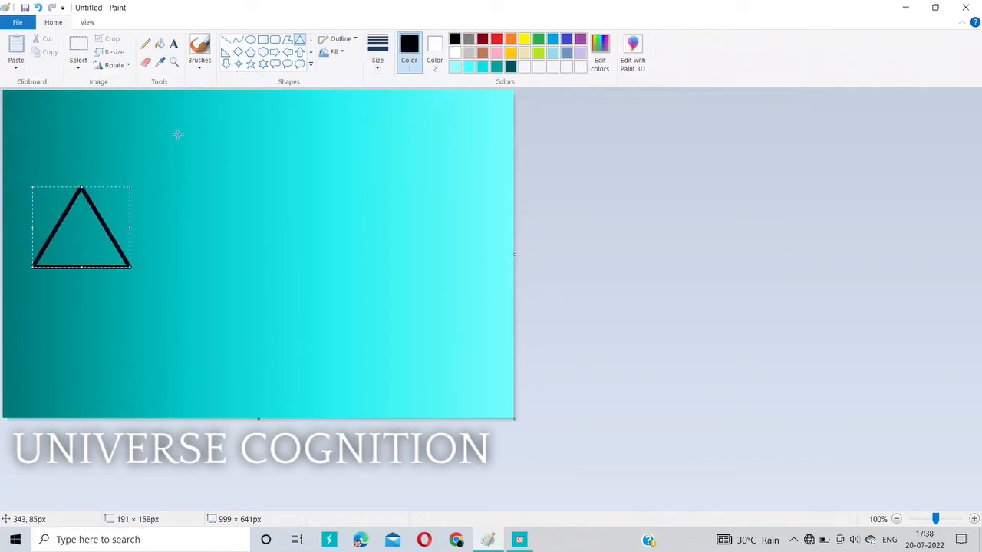
# Make the triangle taller and arrange two overlapping triangles in the canvas's upper-left area as a tower roof
pyautogui.moveTo(80, 185); pyautogui.dragTo(77, 164)
pyautogui.moveTo(69, 230)
pyautogui.mouseDown()
pyautogui.moveTo(63, 165)
pyautogui.moveTo(128, 252)
pyautogui.moveTo(72, 202)
pyautogui.moveTo(74, 186)
pyautogui.moveTo(115, 223)
pyautogui.mouseUp()
pyautogui.moveTo(73, 192)
pyautogui.mouseDown()
pyautogui.moveTo(59, 171)
pyautogui.moveTo(61, 189)
pyautogui.mouseUp()
pyautogui.click(99, 461)
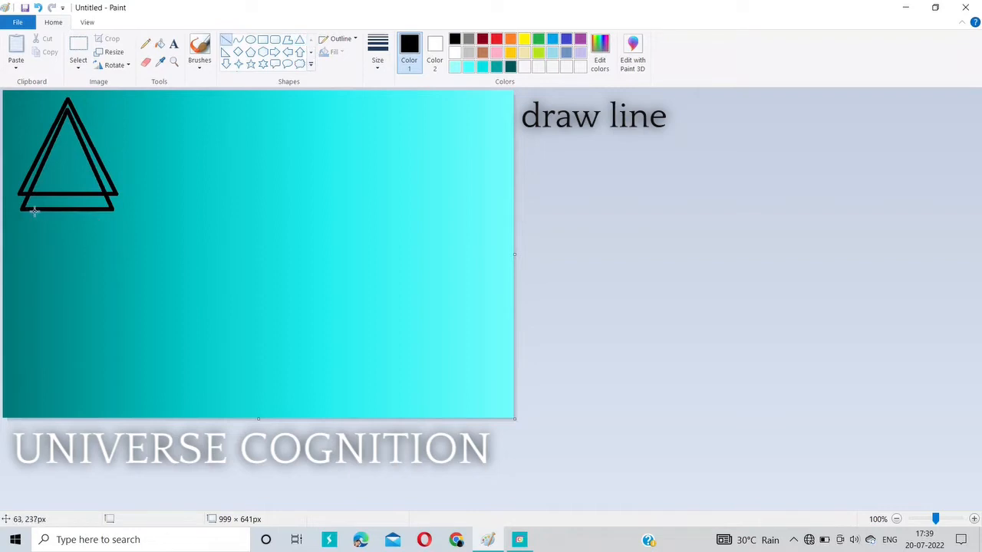
# Draw two slanted black lines from the roof base down to the canvas's lower edge as the tower walls
pyautogui.moveTo(29, 212); pyautogui.dragTo(6, 427)
pyautogui.moveTo(103, 210); pyautogui.dragTo(127, 420)
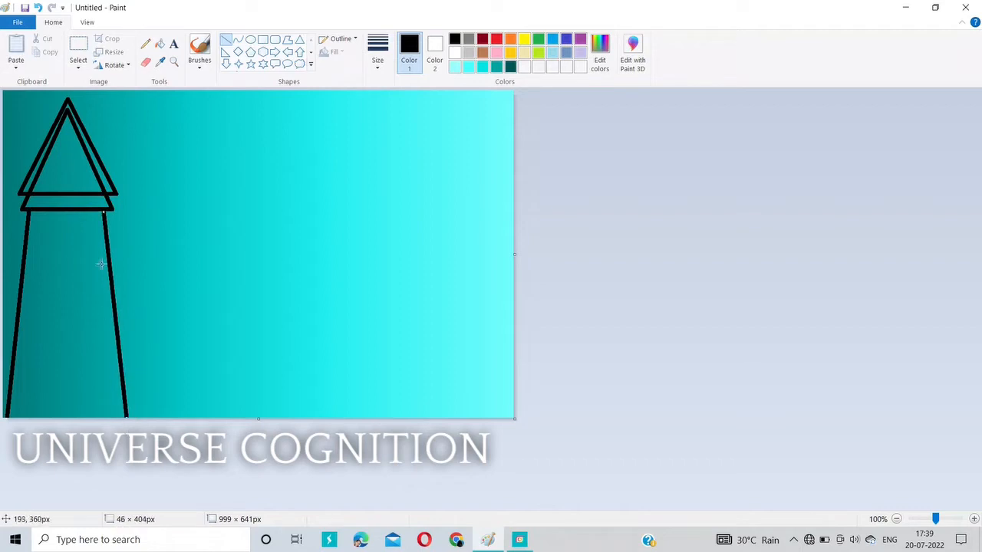
pyautogui.moveTo(104, 212); pyautogui.dragTo(103, 202)
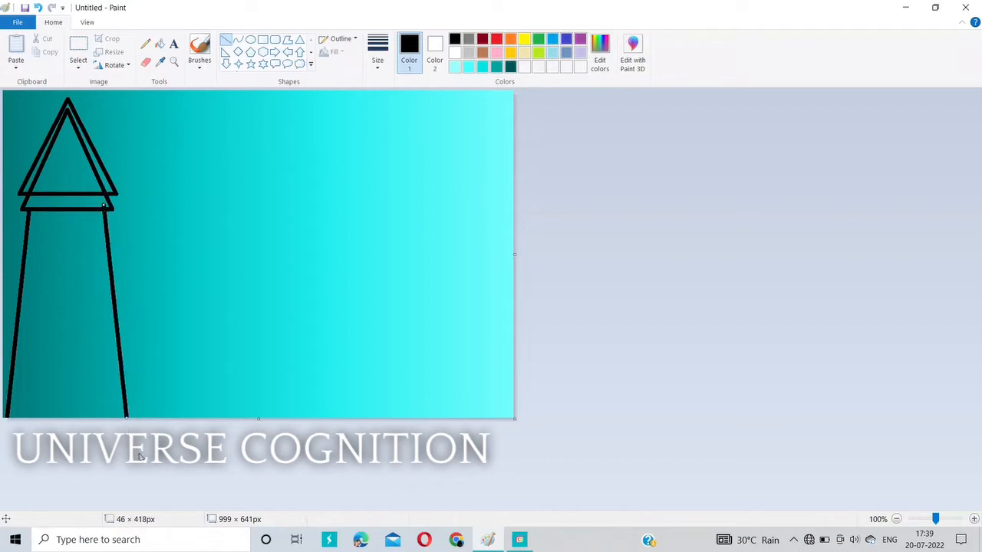
# Paint the inside of the tower's roof and walls solid black with the brush
pyautogui.click(200, 48)
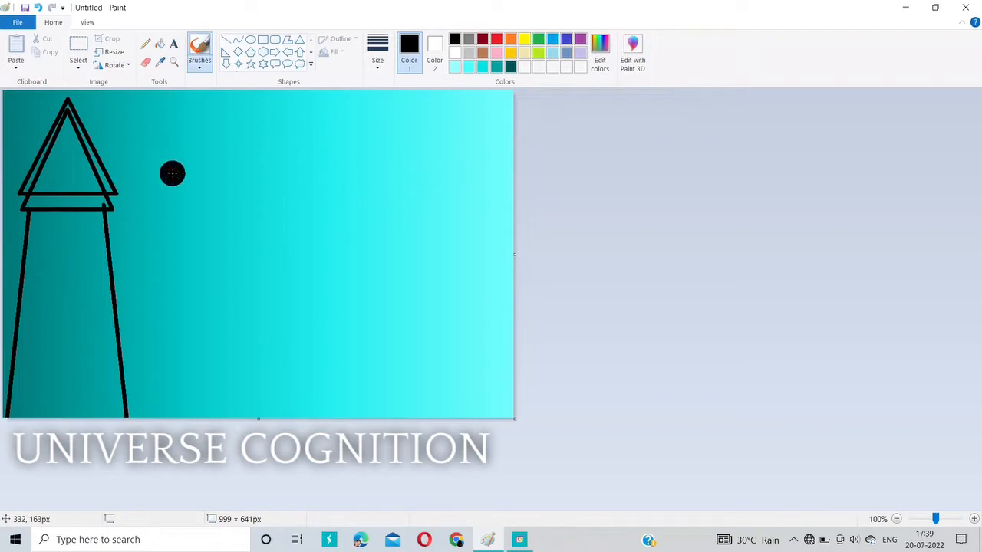
pyautogui.moveTo(52, 201)
pyautogui.mouseDown()
pyautogui.moveTo(56, 138)
pyautogui.moveTo(35, 180)
pyautogui.moveTo(61, 125)
pyautogui.moveTo(89, 179)
pyautogui.moveTo(72, 179)
pyautogui.moveTo(66, 161)
pyautogui.moveTo(66, 298)
pyautogui.moveTo(51, 414)
pyautogui.moveTo(62, 216)
pyautogui.moveTo(37, 398)
pyautogui.moveTo(45, 194)
pyautogui.moveTo(35, 200)
pyautogui.moveTo(87, 201)
pyautogui.moveTo(68, 203)
pyautogui.moveTo(73, 330)
pyautogui.moveTo(82, 217)
pyautogui.moveTo(82, 334)
pyautogui.moveTo(74, 308)
pyautogui.moveTo(49, 373)
pyautogui.moveTo(13, 402)
pyautogui.moveTo(34, 315)
pyautogui.mouseUp()
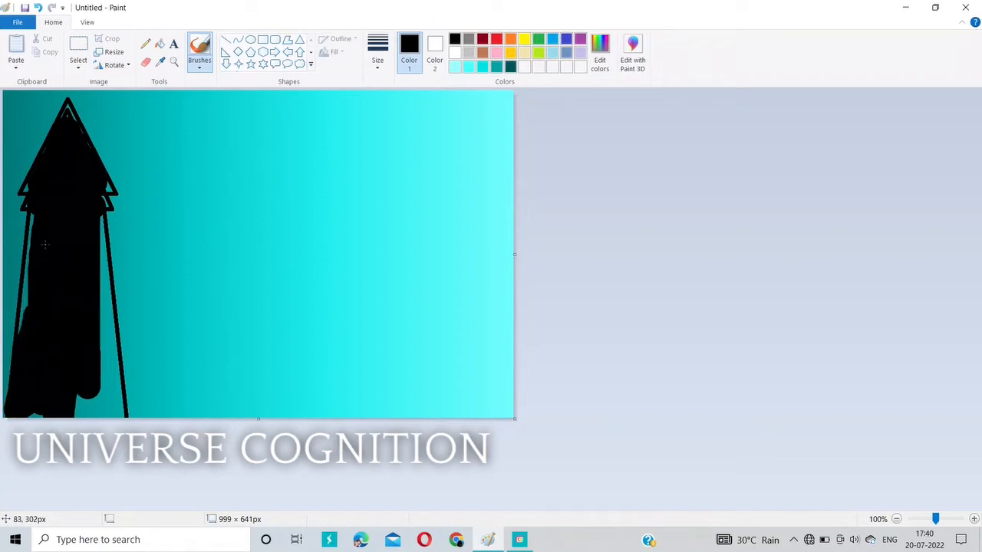
pyautogui.moveTo(44, 244)
pyautogui.mouseDown()
pyautogui.moveTo(40, 213)
pyautogui.moveTo(23, 336)
pyautogui.mouseUp()
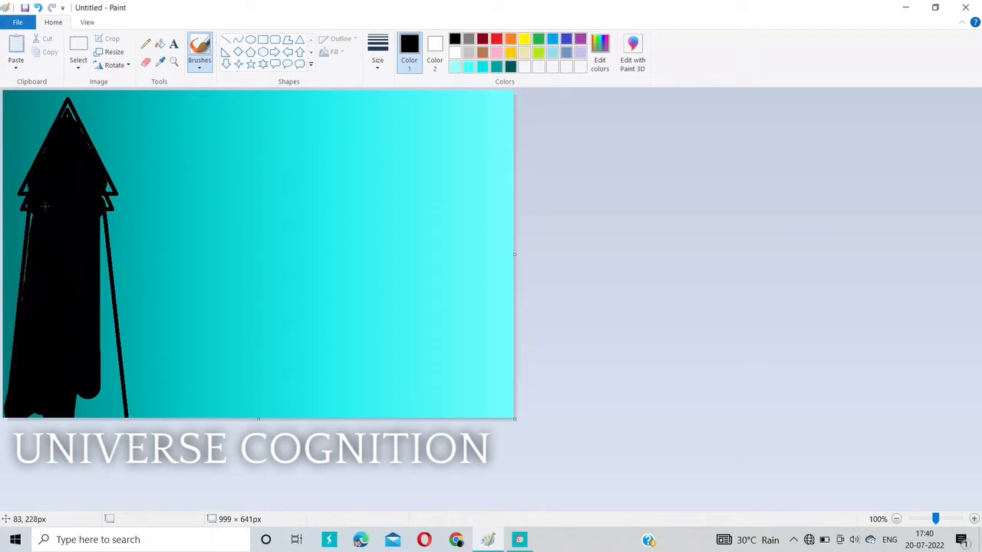
pyautogui.moveTo(45, 206)
pyautogui.mouseDown()
pyautogui.moveTo(35, 213)
pyautogui.moveTo(30, 303)
pyautogui.mouseUp()
pyautogui.moveTo(90, 227)
pyautogui.mouseDown()
pyautogui.moveTo(103, 411)
pyautogui.moveTo(84, 386)
pyautogui.moveTo(39, 411)
pyautogui.moveTo(78, 336)
pyautogui.moveTo(112, 402)
pyautogui.moveTo(99, 347)
pyautogui.moveTo(108, 409)
pyautogui.moveTo(4, 321)
pyautogui.mouseUp()
pyautogui.hotkey('ctrl', 'z')
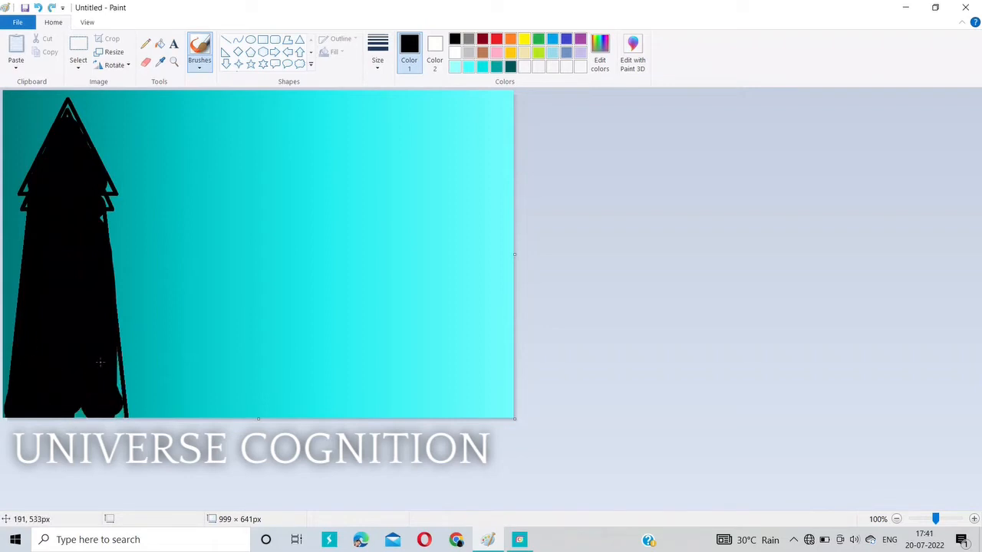
pyautogui.moveTo(100, 362)
pyautogui.mouseDown()
pyautogui.moveTo(109, 406)
pyautogui.moveTo(69, 410)
pyautogui.moveTo(102, 357)
pyautogui.mouseUp()
# Cover the remaining gaps at the roof's peak, edges and eaves with black brush dabs
pyautogui.click(92, 202)
pyautogui.click(90, 199)
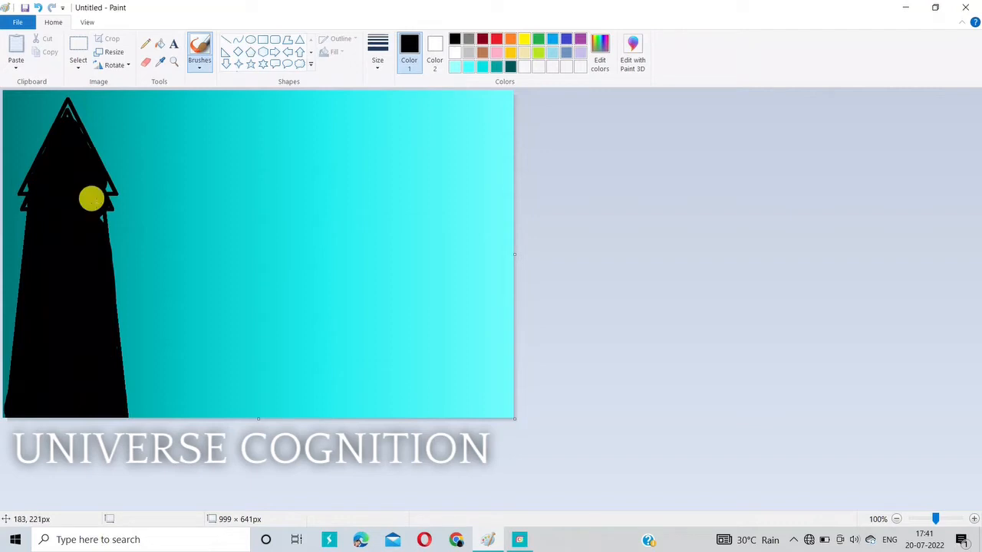
pyautogui.click(88, 209)
pyautogui.click(88, 211)
pyautogui.click(33, 199)
pyautogui.click(32, 183)
pyautogui.click(93, 183)
pyautogui.click(63, 121)
pyautogui.click(71, 140)
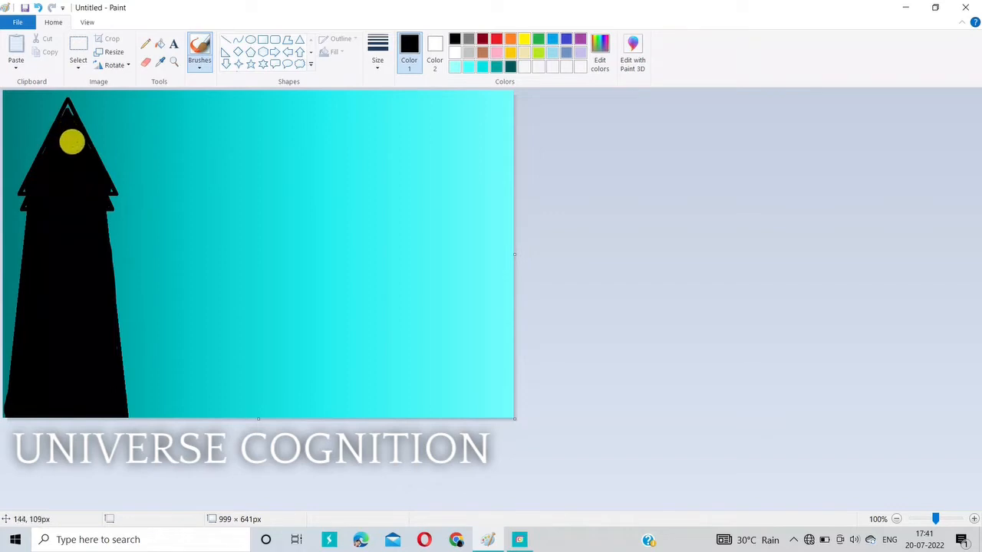
pyautogui.click(164, 147)
pyautogui.click(106, 186)
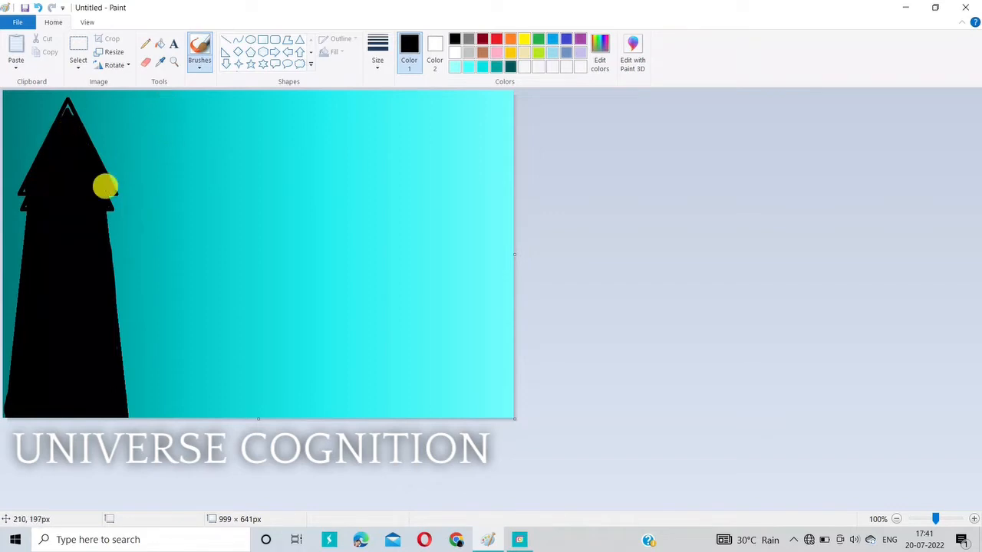
pyautogui.click(21, 185)
pyautogui.click(22, 203)
pyautogui.click(63, 104)
pyautogui.moveTo(63, 107); pyautogui.dragTo(19, 182)
pyautogui.click(293, 282)
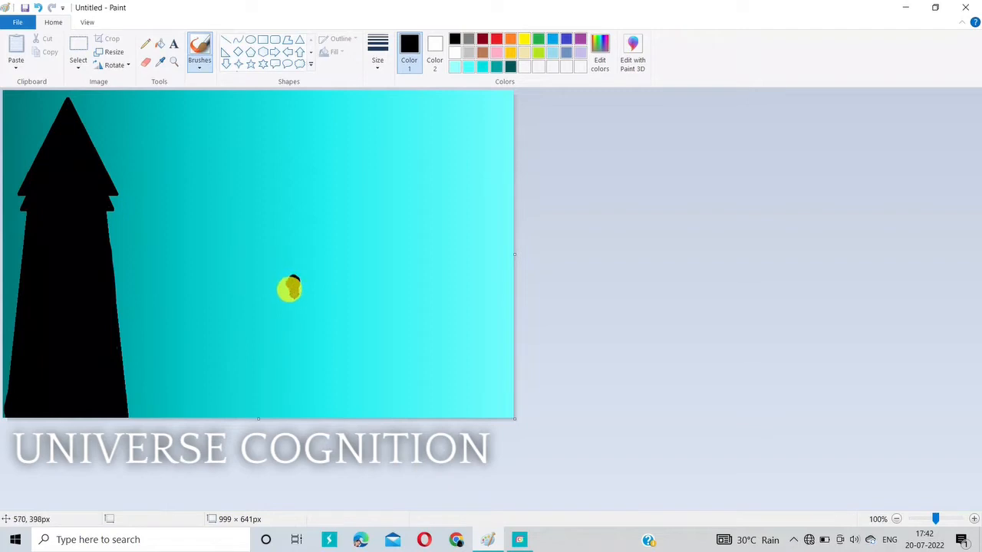
pyautogui.moveTo(290, 289); pyautogui.dragTo(293, 323)
pyautogui.moveTo(293, 324); pyautogui.dragTo(232, 403)
pyautogui.hotkey('ctrl', 'z')
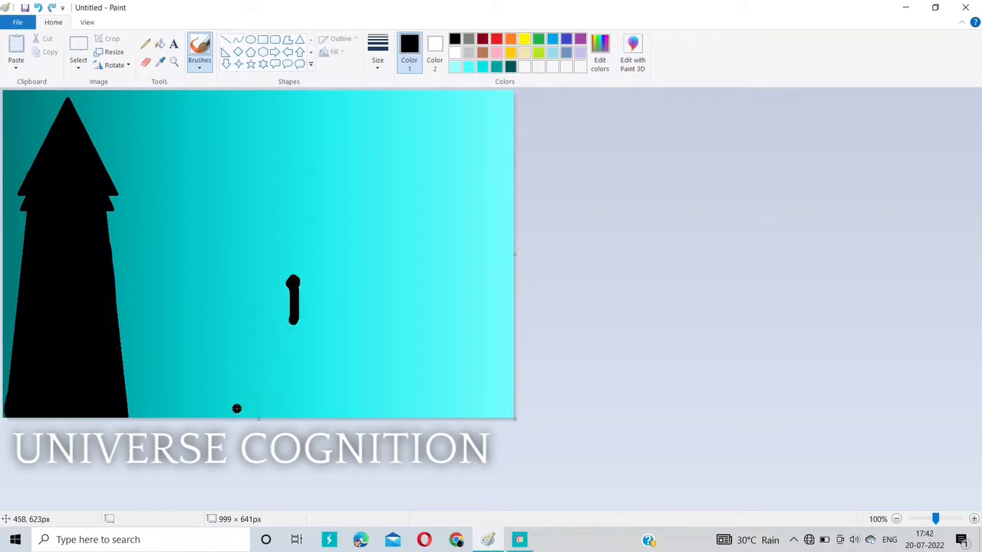
pyautogui.hotkey('ctrl', 'z')
pyautogui.hotkey('ctrl', 'z')
# Paint a solid black silhouette with a narrow upper part and a wide triangular base in the lower middle of the canvas
pyautogui.click(284, 273)
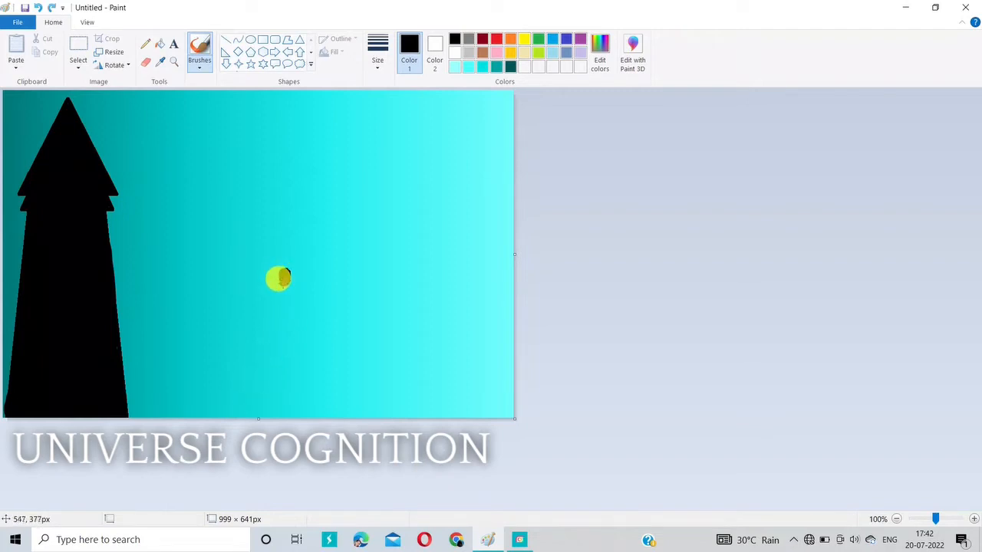
pyautogui.moveTo(277, 284)
pyautogui.mouseDown()
pyautogui.moveTo(268, 336)
pyautogui.moveTo(230, 375)
pyautogui.moveTo(292, 376)
pyautogui.moveTo(283, 287)
pyautogui.moveTo(284, 309)
pyautogui.moveTo(329, 366)
pyautogui.moveTo(289, 376)
pyautogui.moveTo(280, 285)
pyautogui.mouseUp()
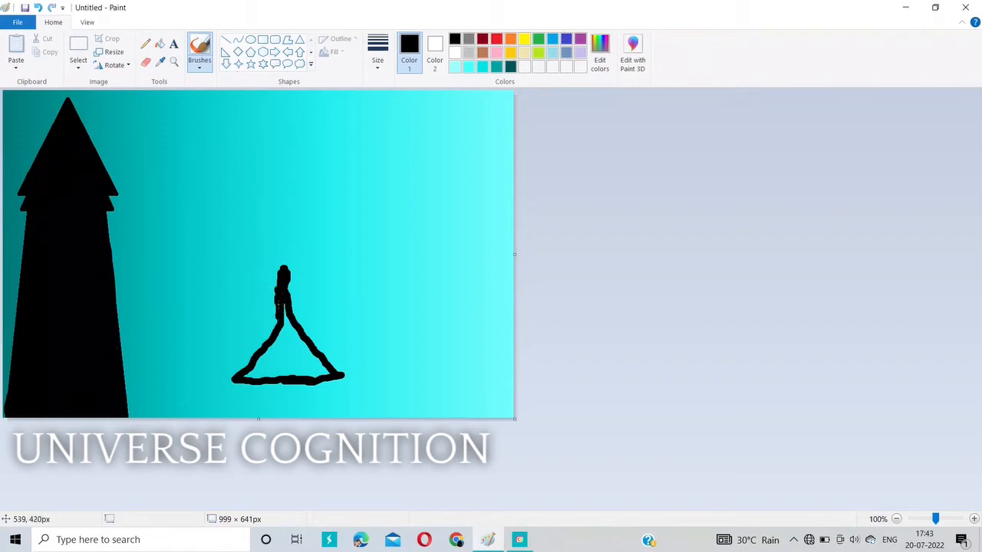
pyautogui.moveTo(267, 337)
pyautogui.mouseDown()
pyautogui.moveTo(248, 355)
pyautogui.moveTo(251, 366)
pyautogui.moveTo(278, 298)
pyautogui.moveTo(294, 333)
pyautogui.moveTo(276, 307)
pyautogui.moveTo(268, 383)
pyautogui.moveTo(264, 356)
pyautogui.moveTo(296, 360)
pyautogui.moveTo(245, 373)
pyautogui.moveTo(331, 372)
pyautogui.moveTo(283, 325)
pyautogui.moveTo(259, 359)
pyautogui.moveTo(285, 335)
pyautogui.moveTo(277, 270)
pyautogui.moveTo(273, 306)
pyautogui.moveTo(290, 337)
pyautogui.moveTo(278, 323)
pyautogui.moveTo(232, 379)
pyautogui.mouseUp()
pyautogui.hotkey('ctrl', 'z')
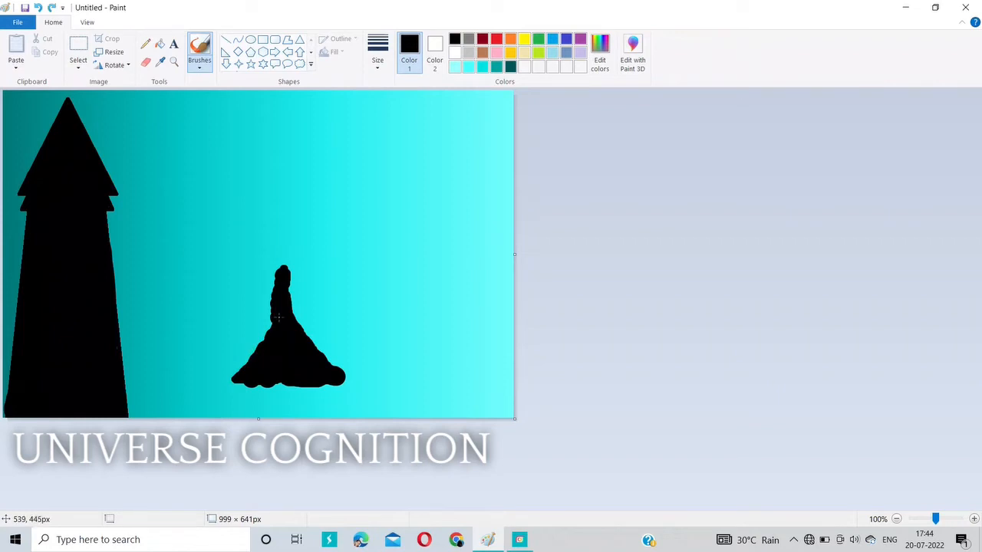
# Widen the base of the central silhouette on both sides and build up its narrow upper body and lower edge in black
pyautogui.moveTo(278, 317)
pyautogui.mouseDown()
pyautogui.moveTo(259, 344)
pyautogui.moveTo(274, 350)
pyautogui.moveTo(228, 381)
pyautogui.moveTo(347, 381)
pyautogui.mouseUp()
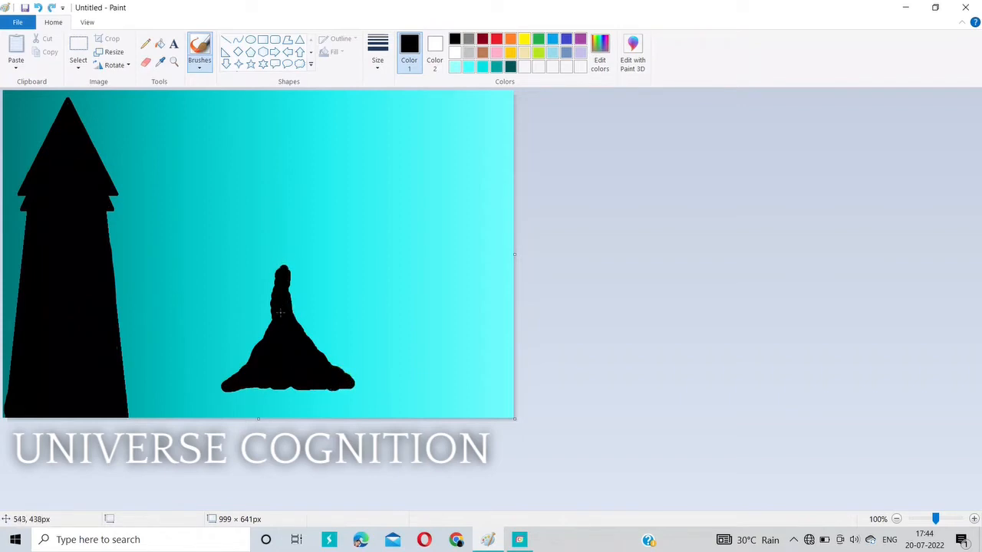
pyautogui.moveTo(284, 269); pyautogui.dragTo(285, 328)
pyautogui.moveTo(255, 386); pyautogui.dragTo(217, 389)
pyautogui.moveTo(349, 386); pyautogui.dragTo(334, 381)
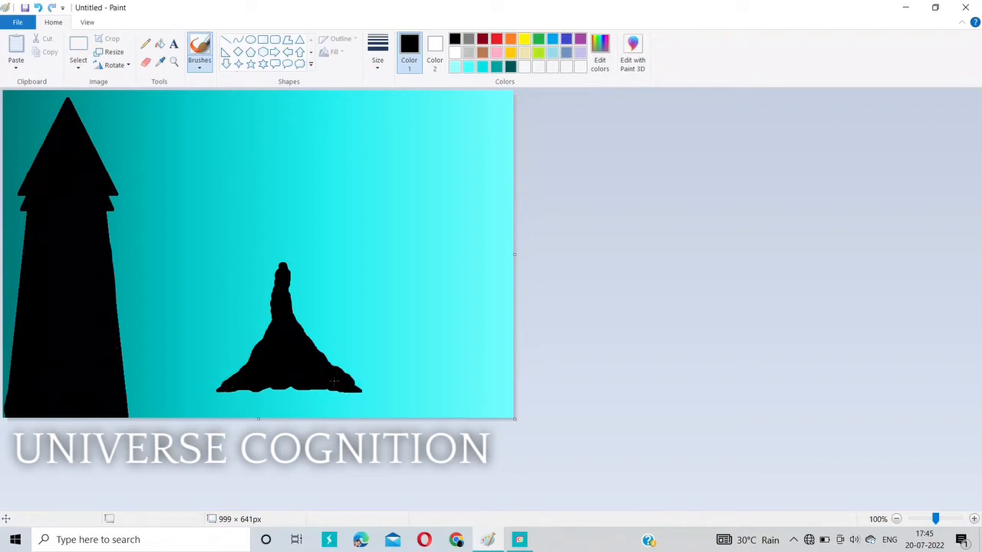
pyautogui.moveTo(242, 389); pyautogui.dragTo(283, 380)
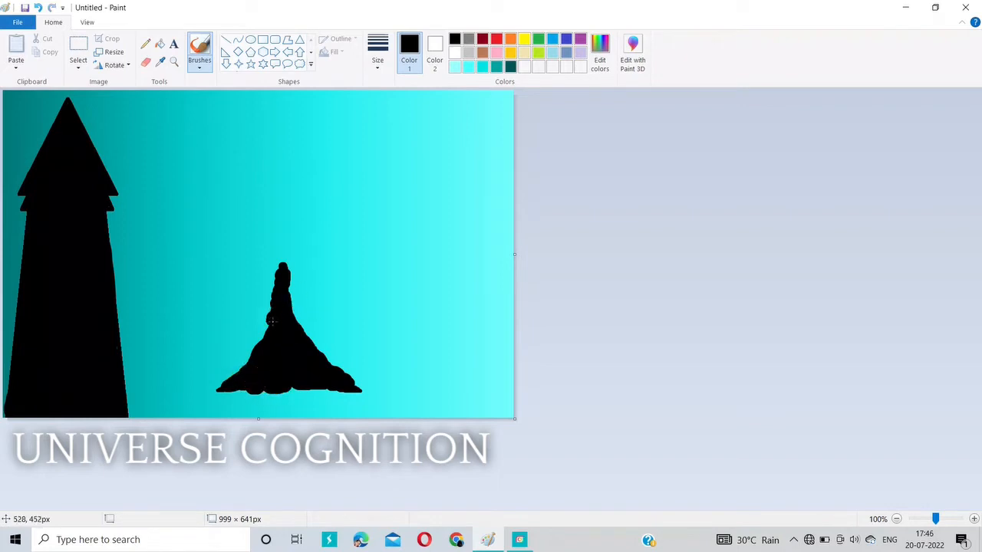
pyautogui.moveTo(271, 320)
pyautogui.mouseDown()
pyautogui.moveTo(267, 307)
pyautogui.moveTo(276, 333)
pyautogui.mouseUp()
# Add a raised arm and a thin near-vertical black staff line about 7 × 186 px beside the figure, reaching down into the base
pyautogui.moveTo(290, 308)
pyautogui.mouseDown()
pyautogui.moveTo(300, 285)
pyautogui.moveTo(306, 351)
pyautogui.mouseUp()
pyautogui.click(224, 39)
pyautogui.click(378, 53)
pyautogui.click(389, 118)
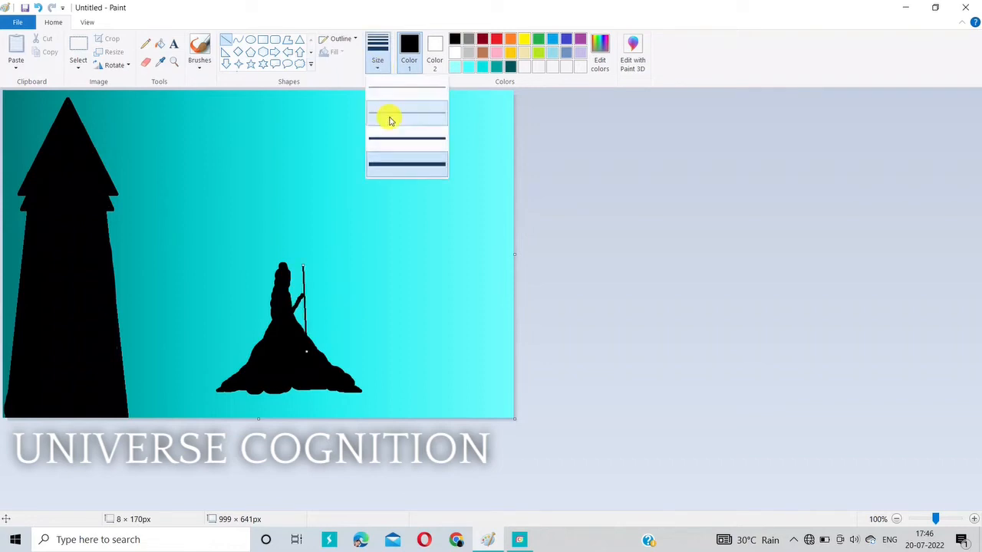
pyautogui.moveTo(303, 262); pyautogui.dragTo(303, 261)
pyautogui.moveTo(303, 262); pyautogui.dragTo(303, 268)
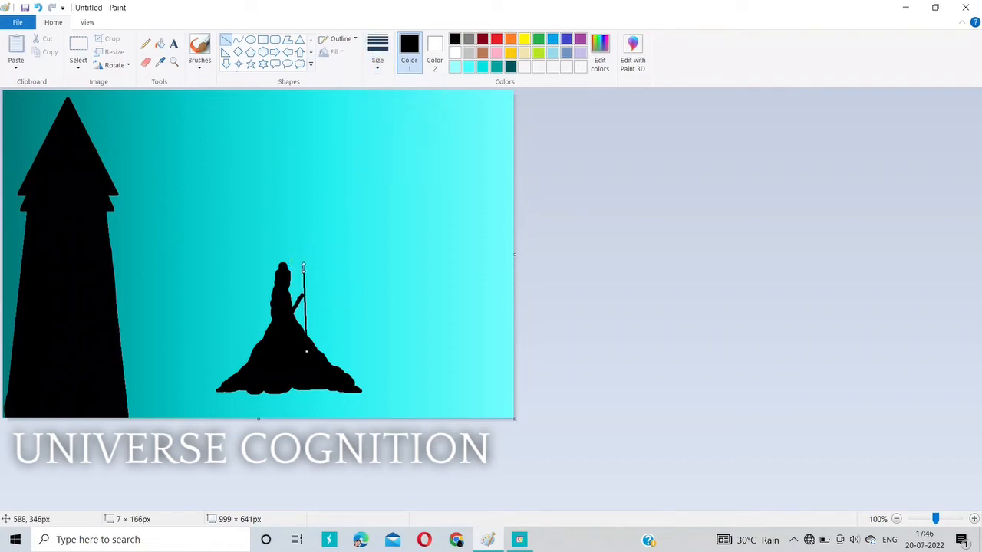
pyautogui.moveTo(307, 354); pyautogui.dragTo(306, 362)
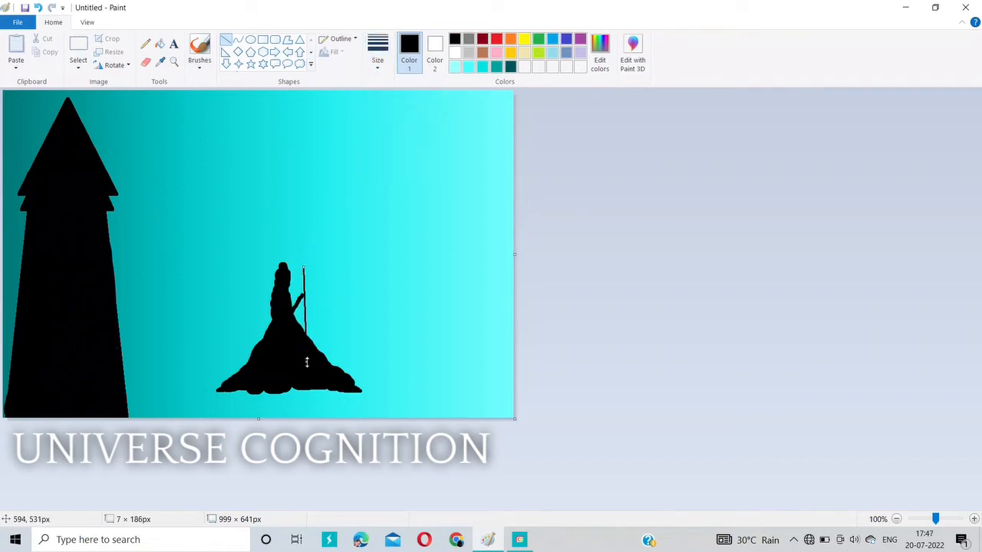
pyautogui.click(346, 458)
# Thicken the arm and staff with the black brush and add a small knob at the staff's upper end
pyautogui.click(199, 46)
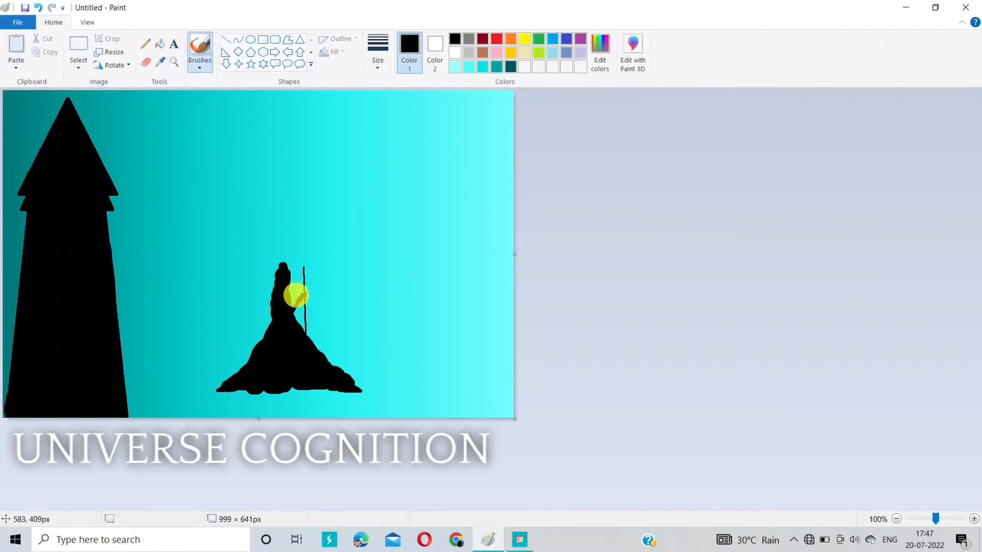
pyautogui.moveTo(296, 296)
pyautogui.mouseDown()
pyautogui.moveTo(286, 301)
pyautogui.moveTo(304, 296)
pyautogui.moveTo(297, 266)
pyautogui.moveTo(299, 326)
pyautogui.mouseUp()
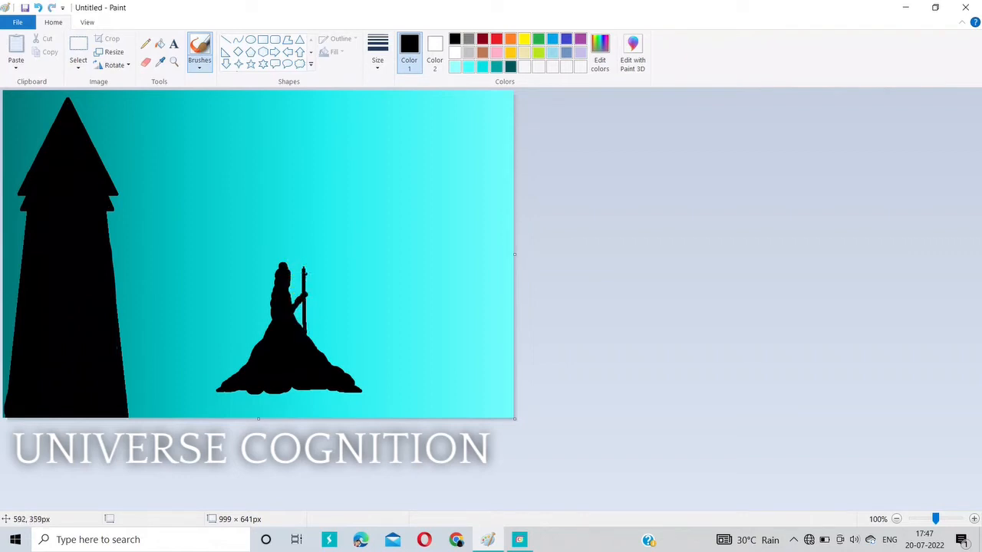
pyautogui.moveTo(305, 269); pyautogui.dragTo(303, 267)
# Paint a small white glow on the staff's tip and touch up the holder below it in black
pyautogui.click(455, 52)
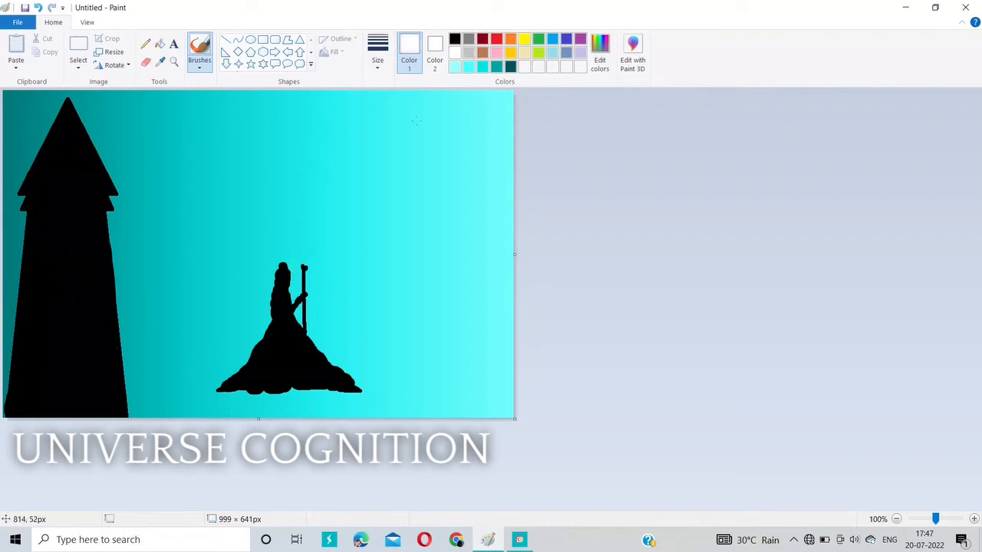
pyautogui.click(303, 263)
pyautogui.click(455, 38)
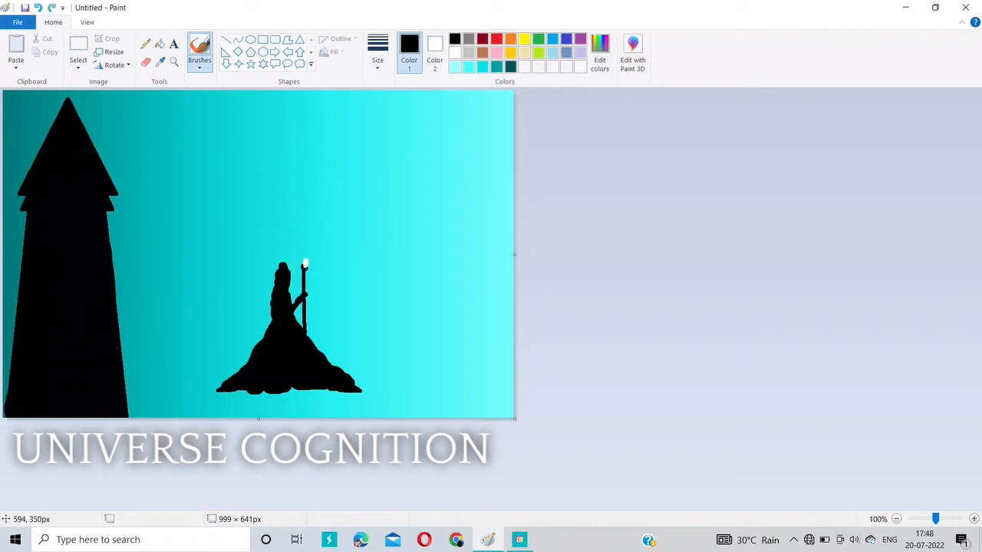
pyautogui.click(307, 269)
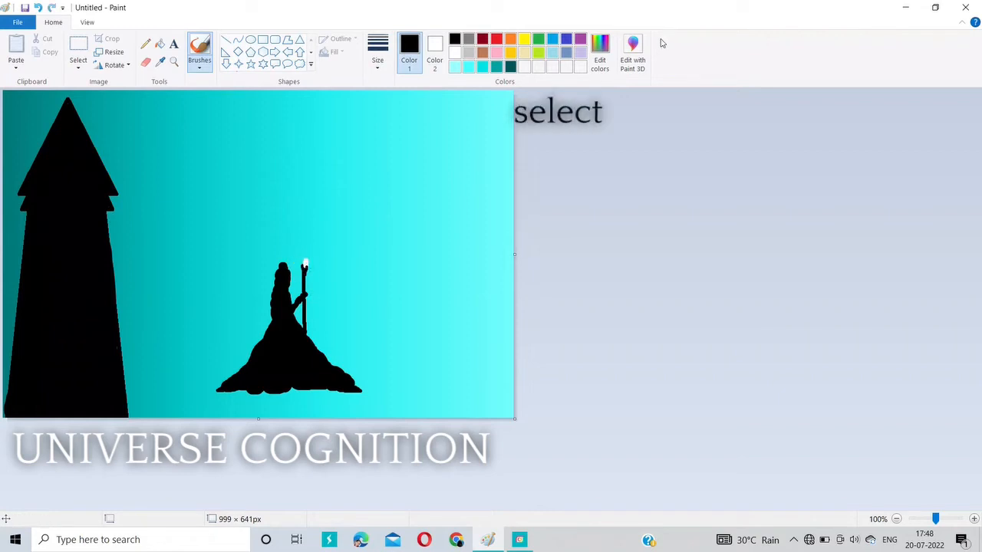
# Mix a custom dark green and paint an uneven ground strip along the canvas's lower edge
pyautogui.click(600, 53)
pyautogui.click(387, 240)
pyautogui.click(365, 354)
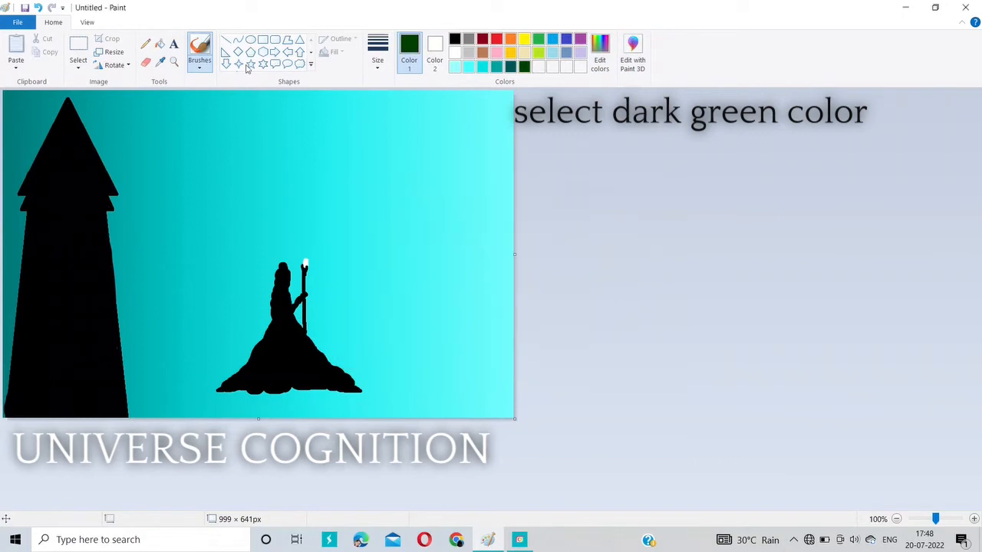
pyautogui.moveTo(31, 406)
pyautogui.mouseDown()
pyautogui.moveTo(124, 400)
pyautogui.moveTo(177, 410)
pyautogui.moveTo(208, 401)
pyautogui.moveTo(262, 411)
pyautogui.moveTo(512, 412)
pyautogui.mouseUp()
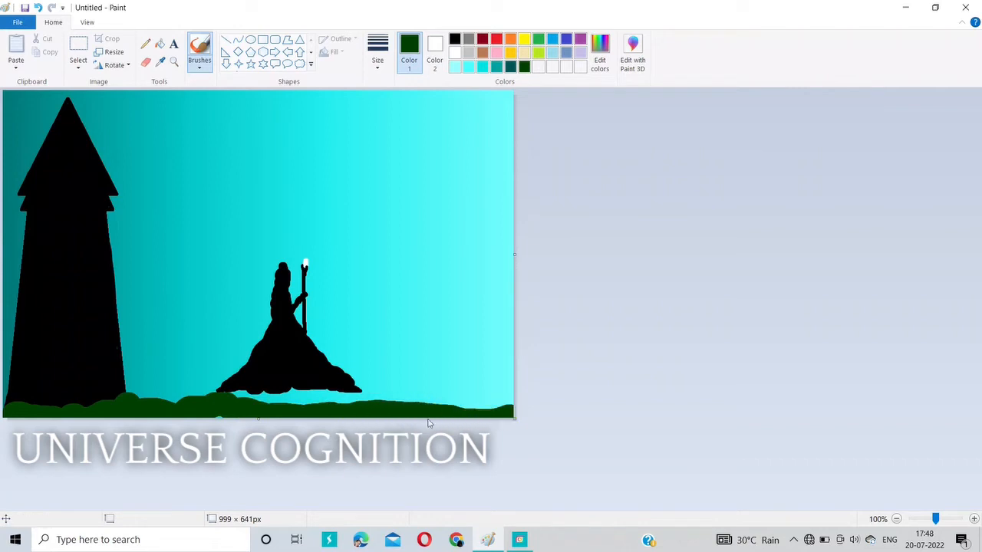
# Raise the dark green ground up to the figure's base and add rounded bushes along it and at the tower's foot
pyautogui.click(399, 399)
pyautogui.moveTo(399, 400)
pyautogui.mouseDown()
pyautogui.moveTo(237, 396)
pyautogui.moveTo(261, 398)
pyautogui.mouseUp()
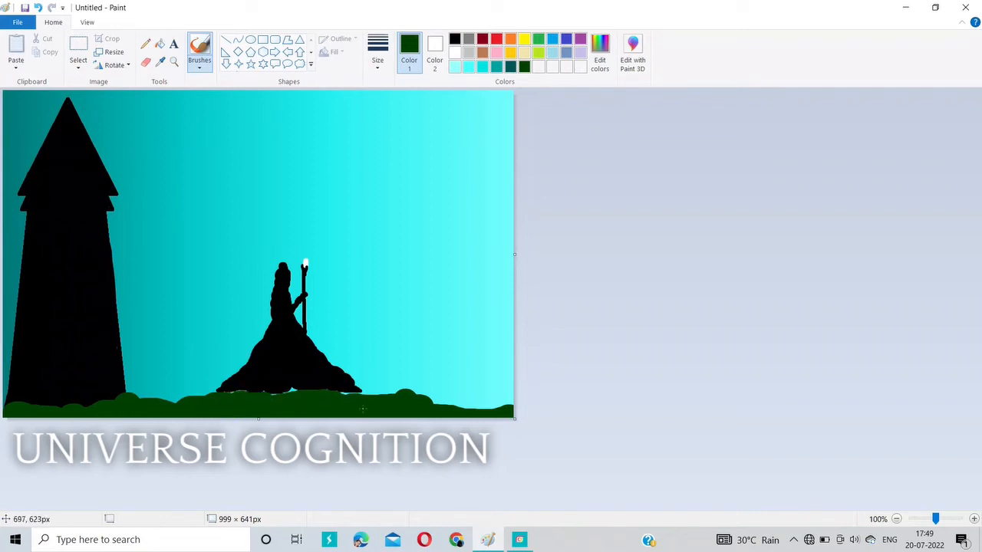
pyautogui.moveTo(432, 409); pyautogui.dragTo(503, 401)
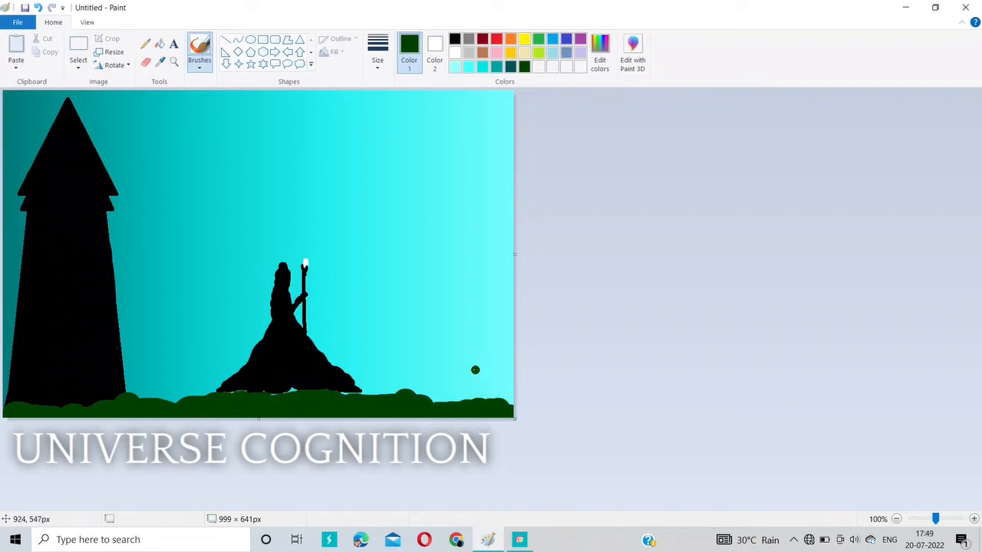
pyautogui.moveTo(348, 396); pyautogui.dragTo(408, 380)
pyautogui.moveTo(294, 394); pyautogui.dragTo(220, 392)
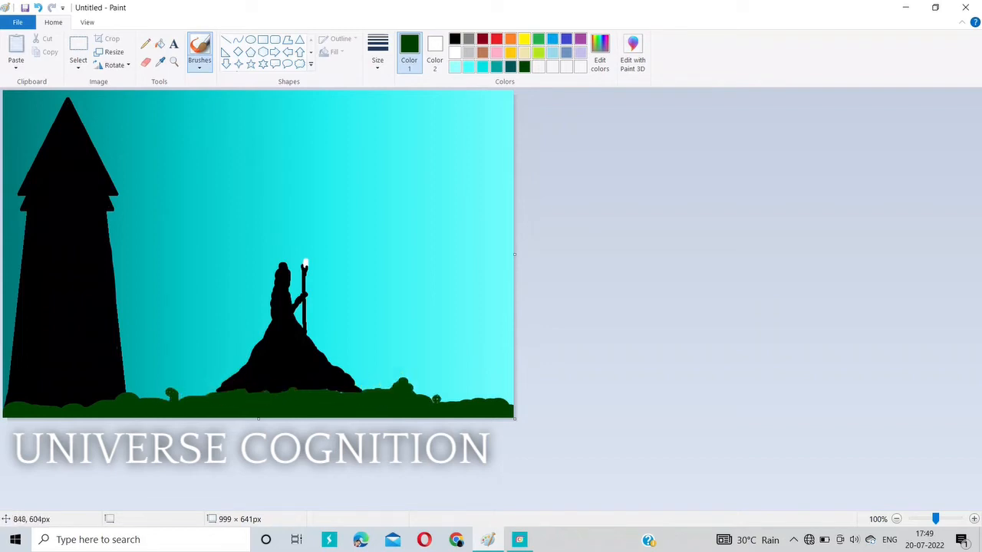
pyautogui.moveTo(436, 399)
pyautogui.mouseDown()
pyautogui.moveTo(490, 380)
pyautogui.moveTo(504, 395)
pyautogui.moveTo(469, 391)
pyautogui.mouseUp()
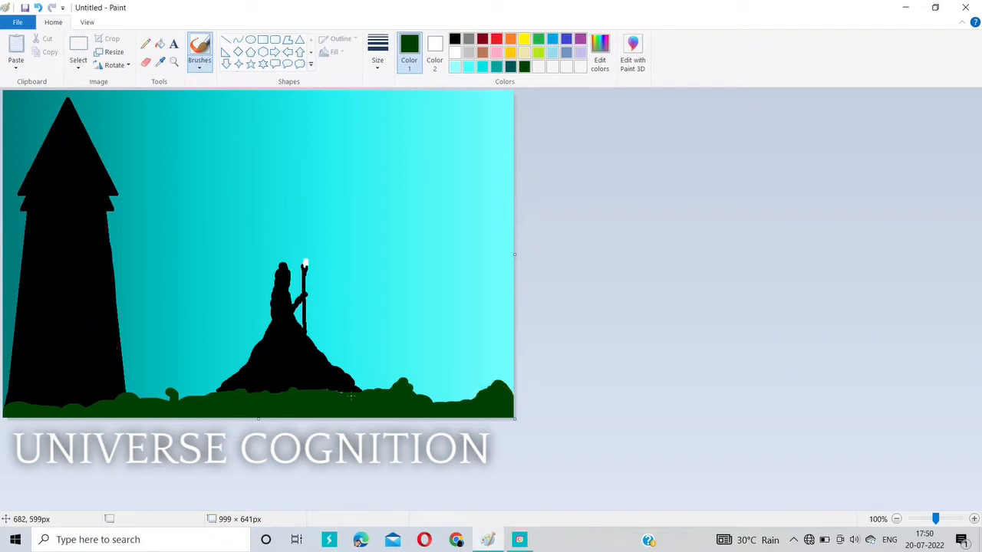
pyautogui.moveTo(12, 408)
pyautogui.mouseDown()
pyautogui.moveTo(36, 411)
pyautogui.moveTo(24, 402)
pyautogui.moveTo(60, 399)
pyautogui.moveTo(70, 401)
pyautogui.mouseUp()
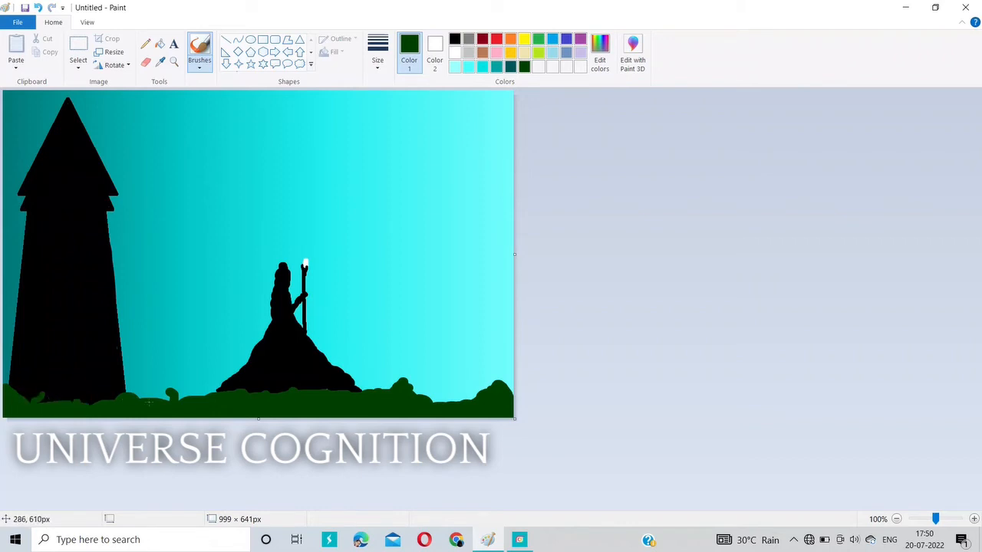
# Paint small dark green cactus-like plants on the ground beside the tower, at its foot and near the right-hand bushes
pyautogui.moveTo(148, 397); pyautogui.dragTo(150, 376)
pyautogui.moveTo(449, 394); pyautogui.dragTo(455, 396)
pyautogui.moveTo(175, 394)
pyautogui.mouseDown()
pyautogui.moveTo(180, 381)
pyautogui.moveTo(181, 392)
pyautogui.moveTo(165, 388)
pyautogui.moveTo(172, 393)
pyautogui.moveTo(138, 374)
pyautogui.moveTo(149, 373)
pyautogui.moveTo(150, 386)
pyautogui.mouseUp()
pyautogui.moveTo(29, 390); pyautogui.dragTo(35, 398)
# Sample the background colour next to the plants and clean up the area around them with the brush
pyautogui.click(161, 64)
pyautogui.click(173, 378)
pyautogui.moveTo(165, 382)
pyautogui.mouseDown()
pyautogui.moveTo(170, 389)
pyautogui.moveTo(158, 386)
pyautogui.moveTo(360, 389)
pyautogui.moveTo(285, 382)
pyautogui.mouseUp()
# Paint a small black swimming figure with arms and a forked tail, slanting down to the right of the staff
pyautogui.click(455, 39)
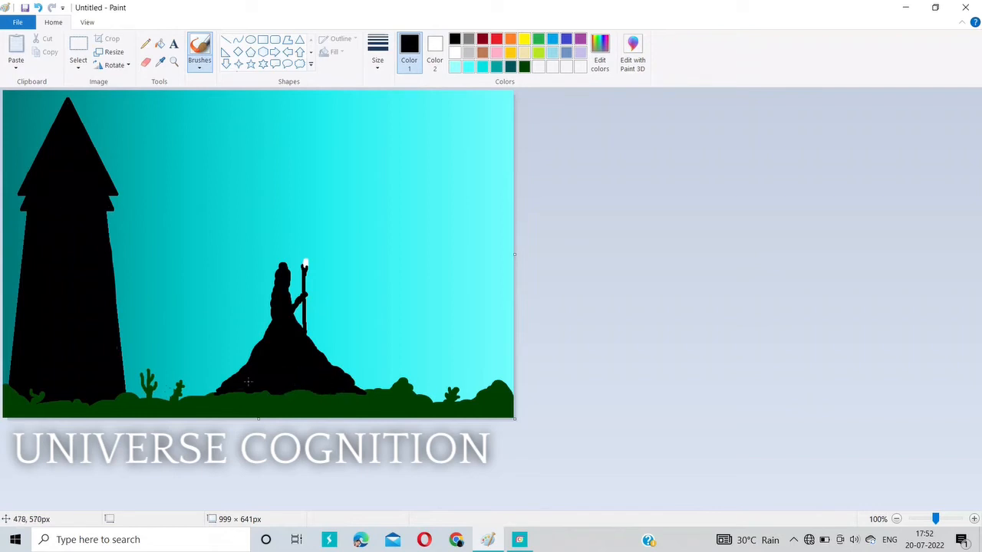
pyautogui.moveTo(404, 291)
pyautogui.mouseDown()
pyautogui.moveTo(419, 317)
pyautogui.moveTo(406, 290)
pyautogui.mouseUp()
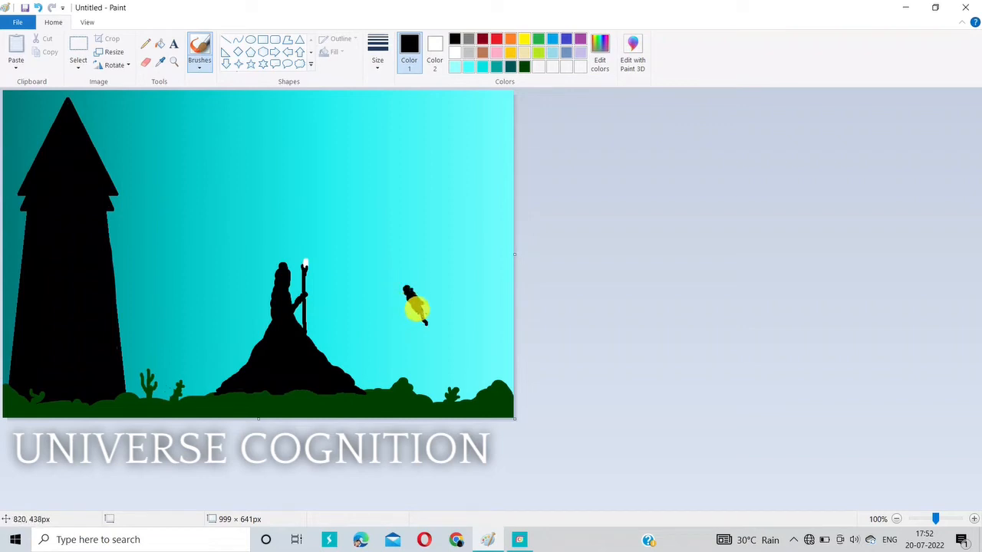
pyautogui.moveTo(422, 314)
pyautogui.mouseDown()
pyautogui.moveTo(415, 299)
pyautogui.moveTo(428, 322)
pyautogui.moveTo(412, 297)
pyautogui.mouseUp()
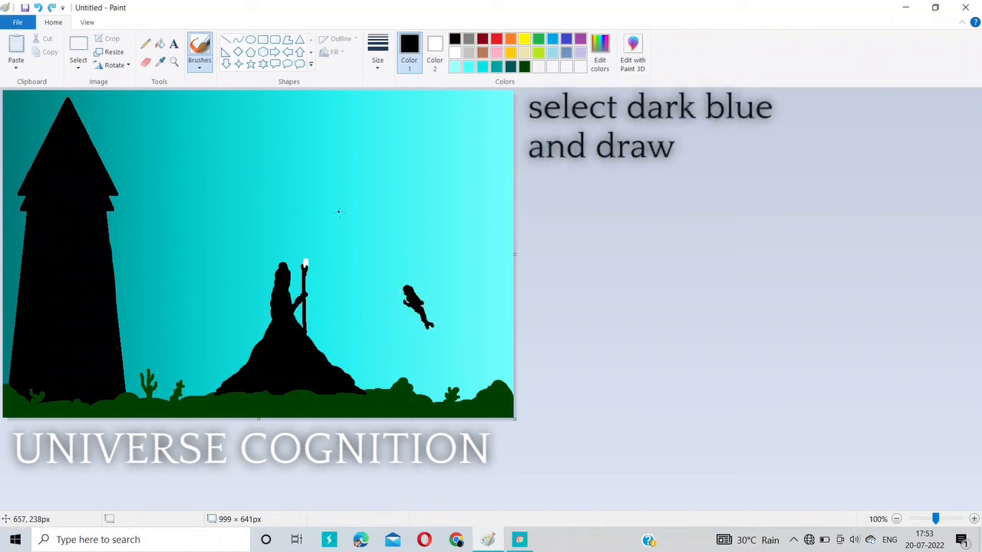
# Draw many tiny dark teal circle outlines as bubbles, scattered across the background around the tower and figures
pyautogui.click(250, 39)
pyautogui.click(377, 53)
pyautogui.click(442, 128)
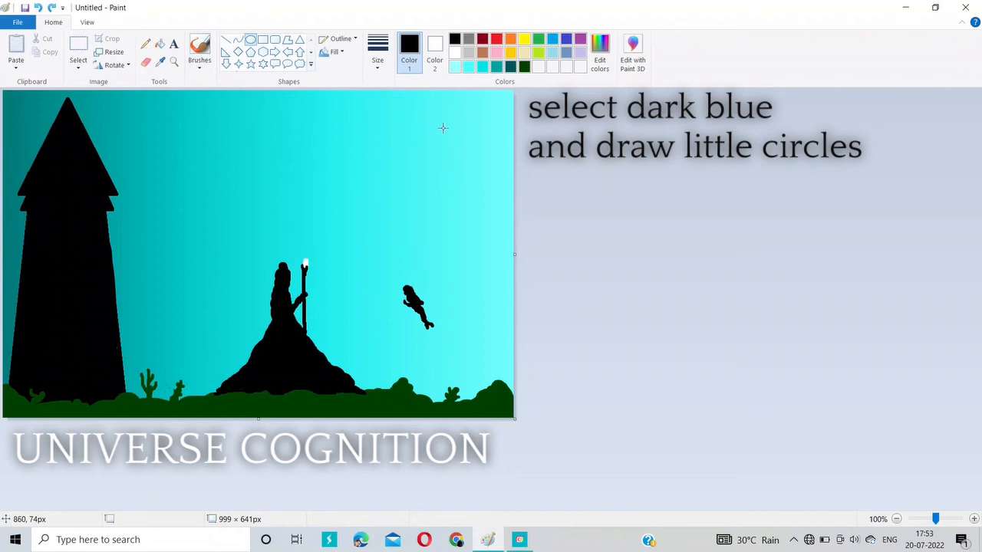
pyautogui.click(510, 67)
pyautogui.moveTo(335, 146); pyautogui.dragTo(339, 150)
pyautogui.click(230, 182)
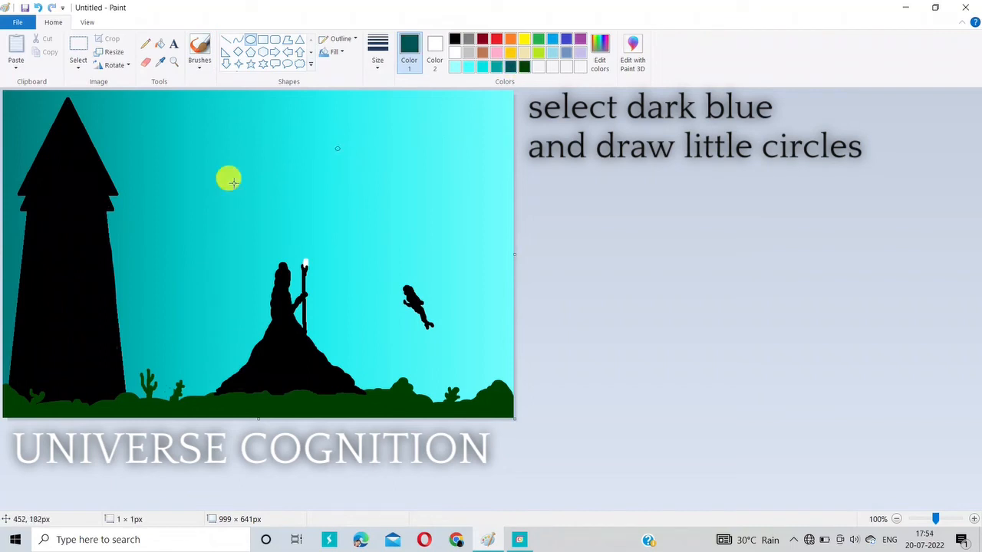
pyautogui.moveTo(233, 183); pyautogui.dragTo(239, 188)
pyautogui.moveTo(192, 237); pyautogui.dragTo(198, 243)
pyautogui.moveTo(125, 109); pyautogui.dragTo(131, 116)
pyautogui.click(468, 101)
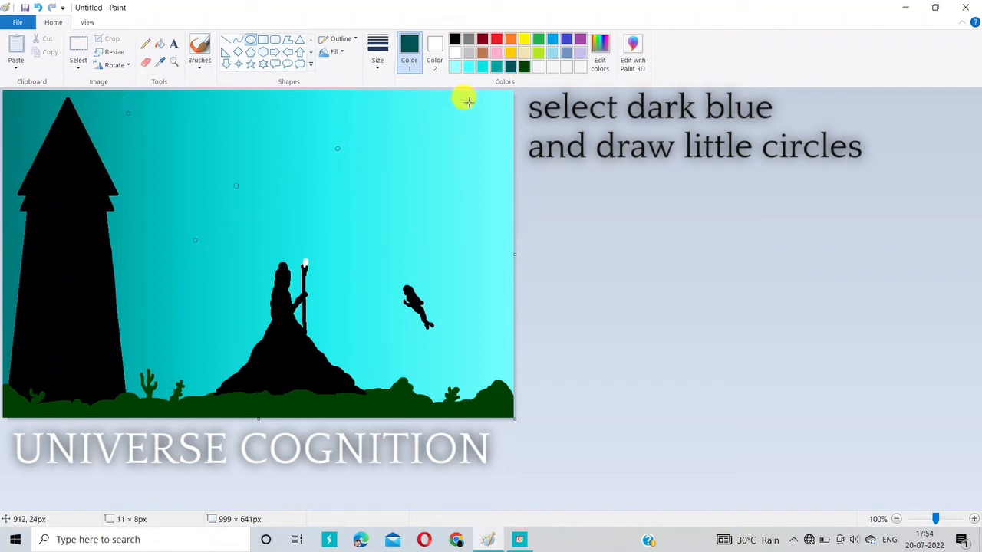
pyautogui.moveTo(476, 166); pyautogui.dragTo(482, 171)
pyautogui.moveTo(473, 241); pyautogui.dragTo(475, 243)
pyautogui.moveTo(370, 269); pyautogui.dragTo(376, 273)
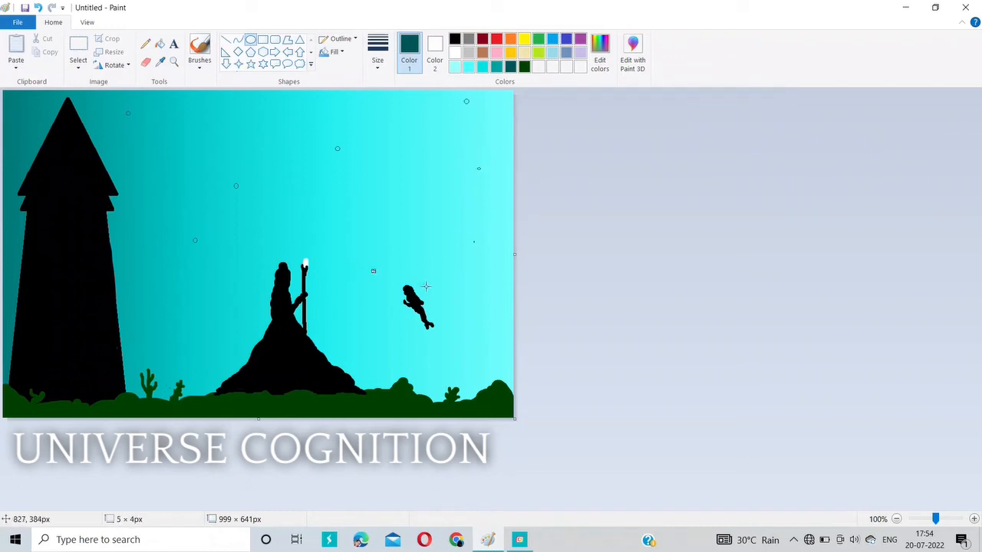
pyautogui.moveTo(431, 287); pyautogui.dragTo(437, 294)
pyautogui.moveTo(477, 340); pyautogui.dragTo(483, 346)
pyautogui.moveTo(361, 339); pyautogui.dragTo(366, 345)
pyautogui.click(198, 328)
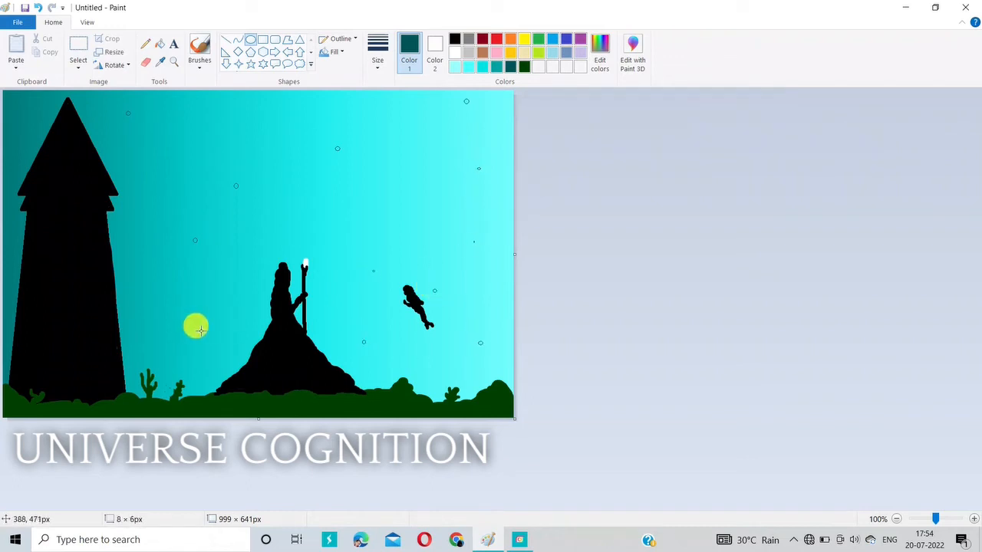
pyautogui.moveTo(135, 231); pyautogui.dragTo(135, 232)
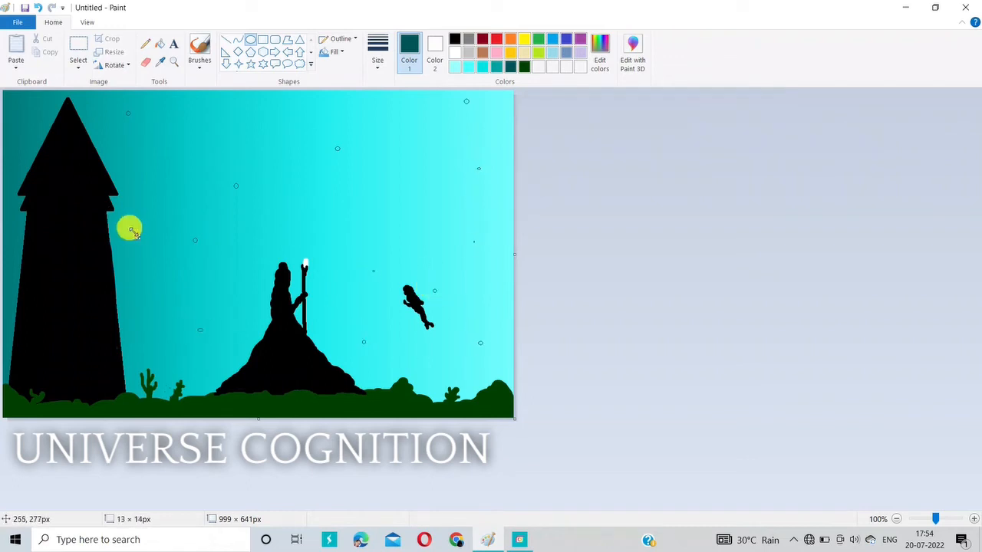
pyautogui.moveTo(155, 196); pyautogui.dragTo(159, 200)
pyautogui.moveTo(171, 143); pyautogui.dragTo(175, 145)
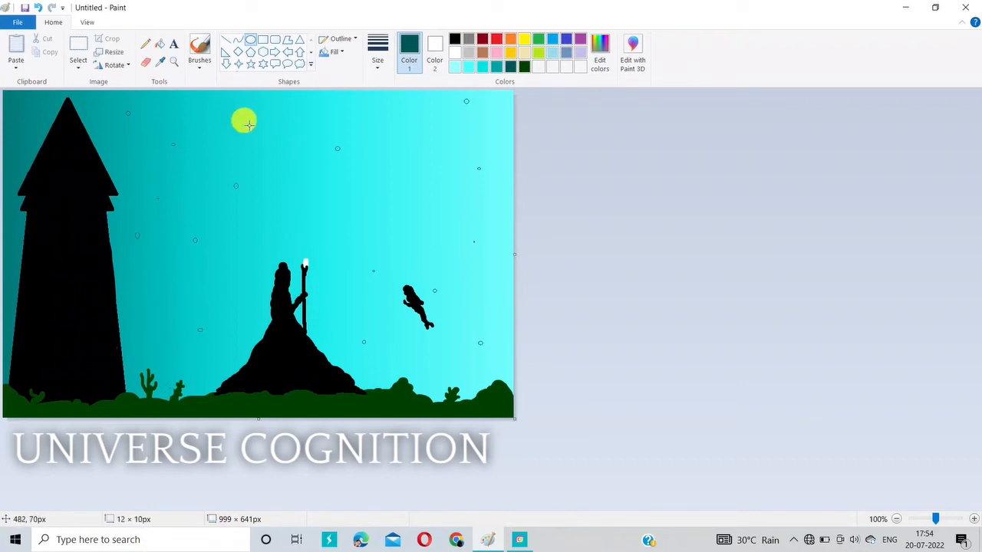
pyautogui.moveTo(249, 124); pyautogui.dragTo(250, 126)
pyautogui.moveTo(310, 101); pyautogui.dragTo(317, 107)
pyautogui.moveTo(387, 115); pyautogui.dragTo(394, 122)
pyautogui.moveTo(386, 193); pyautogui.dragTo(393, 200)
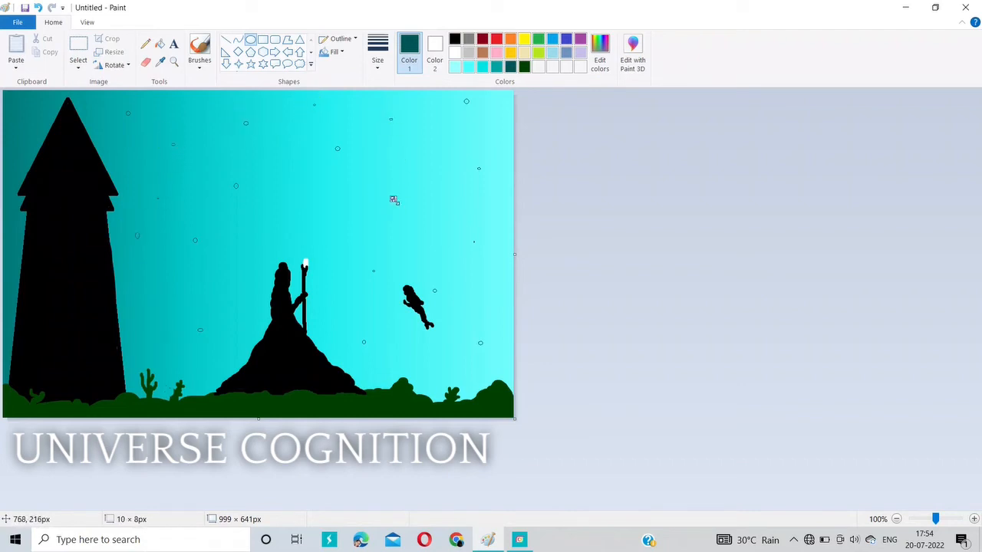
pyautogui.moveTo(334, 206); pyautogui.dragTo(340, 212)
pyautogui.moveTo(260, 220); pyautogui.dragTo(266, 226)
pyautogui.moveTo(156, 309); pyautogui.dragTo(160, 314)
pyautogui.moveTo(7, 256); pyautogui.dragTo(11, 258)
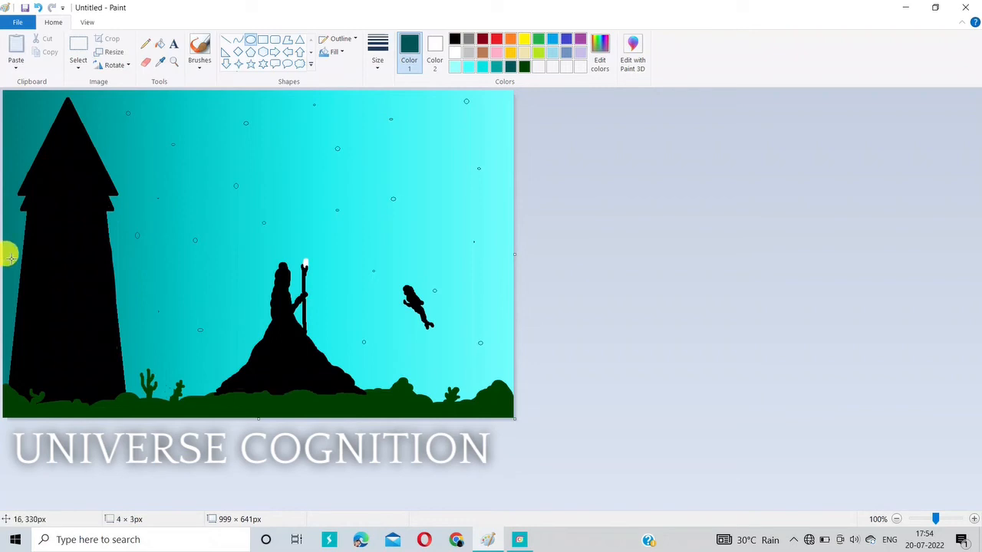
pyautogui.moveTo(3, 133); pyautogui.dragTo(23, 118)
pyautogui.moveTo(6, 295); pyautogui.dragTo(12, 301)
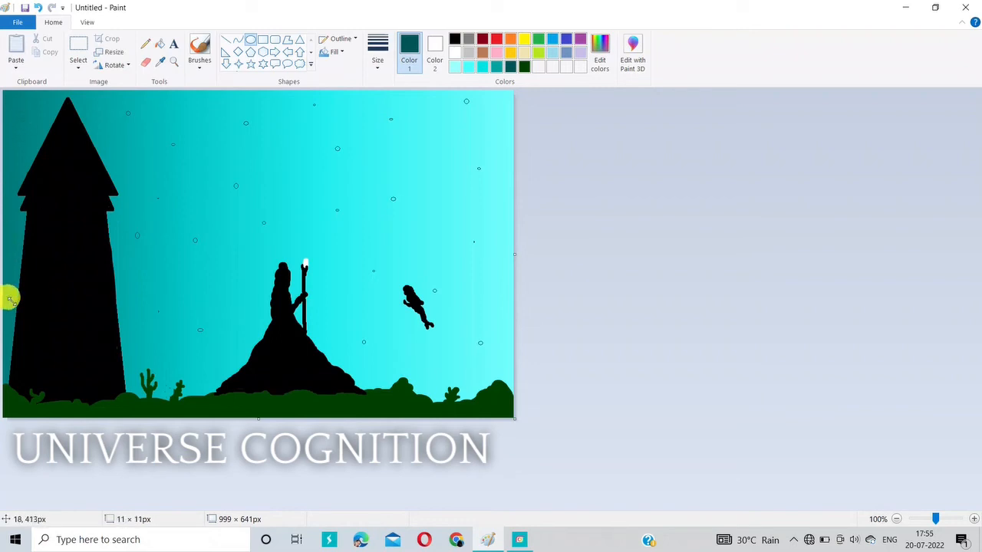
pyautogui.moveTo(205, 282); pyautogui.dragTo(213, 289)
pyautogui.moveTo(150, 277); pyautogui.dragTo(157, 283)
pyautogui.moveTo(238, 334); pyautogui.dragTo(241, 338)
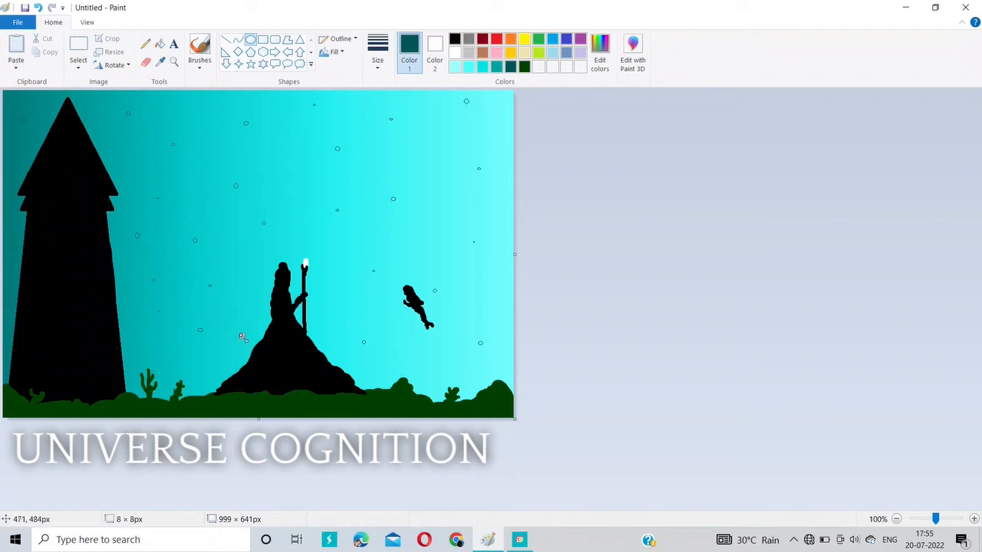
# Dab white brush highlights inside the larger bubbles between the upper middle and the swimmer's surroundings
pyautogui.click(200, 46)
pyautogui.click(453, 51)
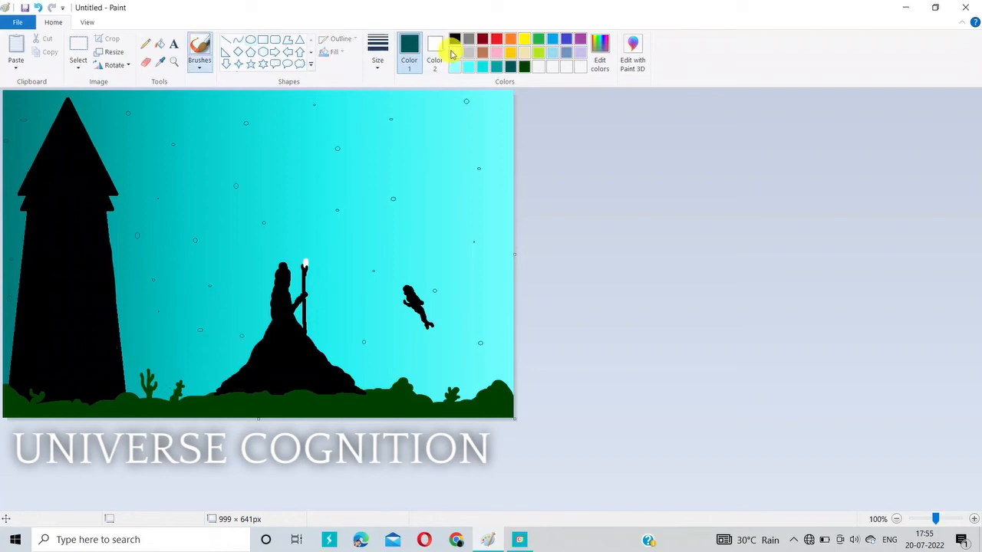
pyautogui.click(333, 144)
pyautogui.click(389, 194)
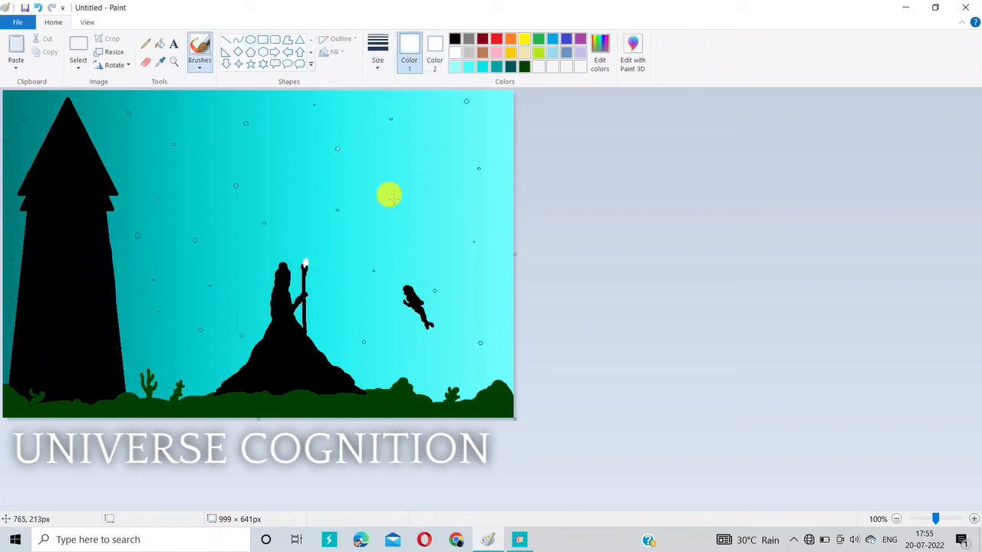
pyautogui.click(433, 290)
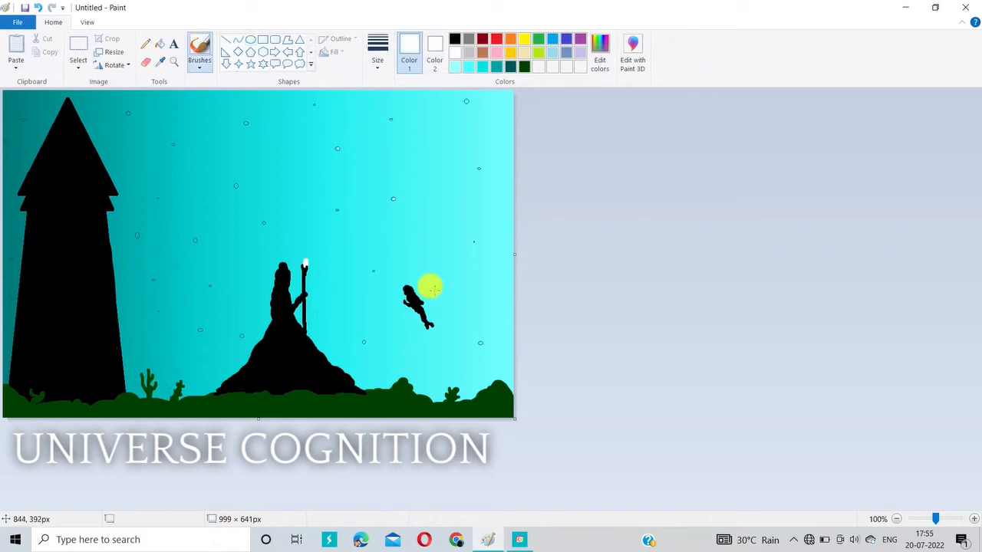
pyautogui.click(481, 342)
# Switch to the natural pencil brush and add white highlights to the bubbles above the staff figure, near the upper-right corner and beside the tower
pyautogui.click(199, 67)
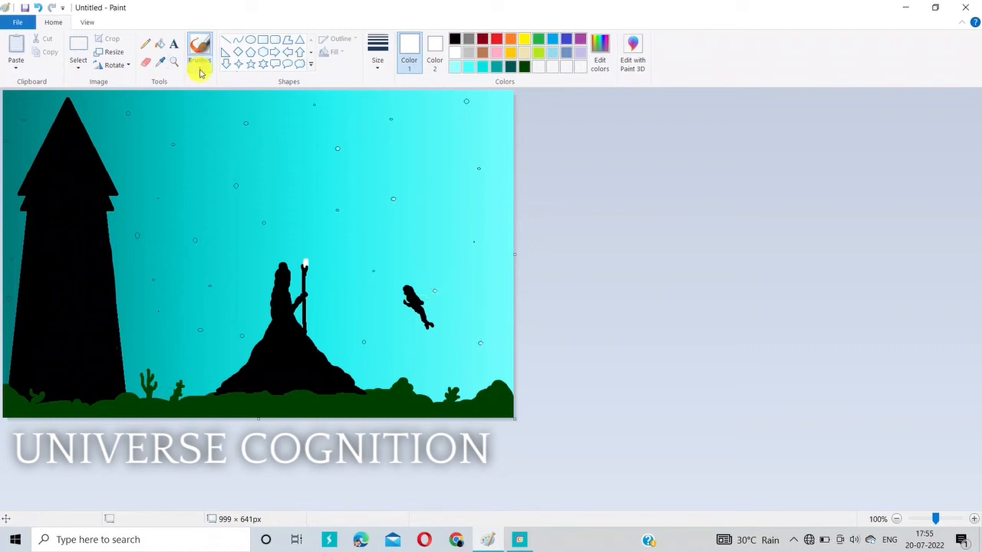
pyautogui.click(278, 120)
pyautogui.click(231, 180)
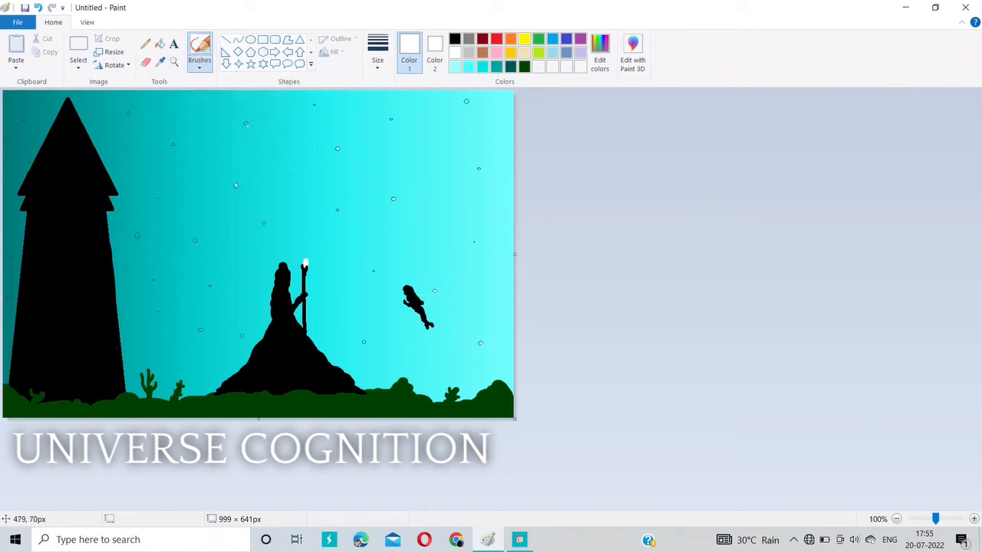
pyautogui.click(242, 119)
pyautogui.click(466, 100)
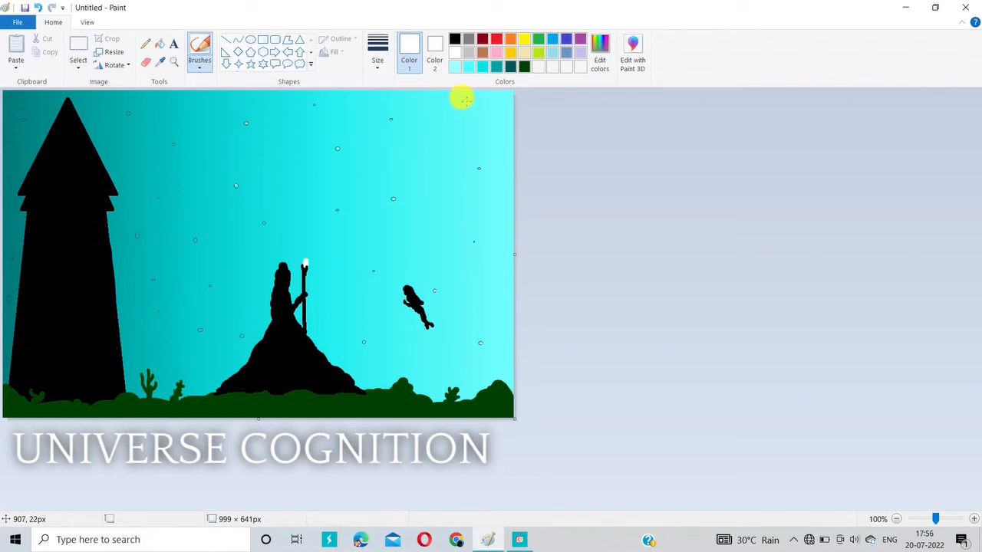
pyautogui.click(195, 241)
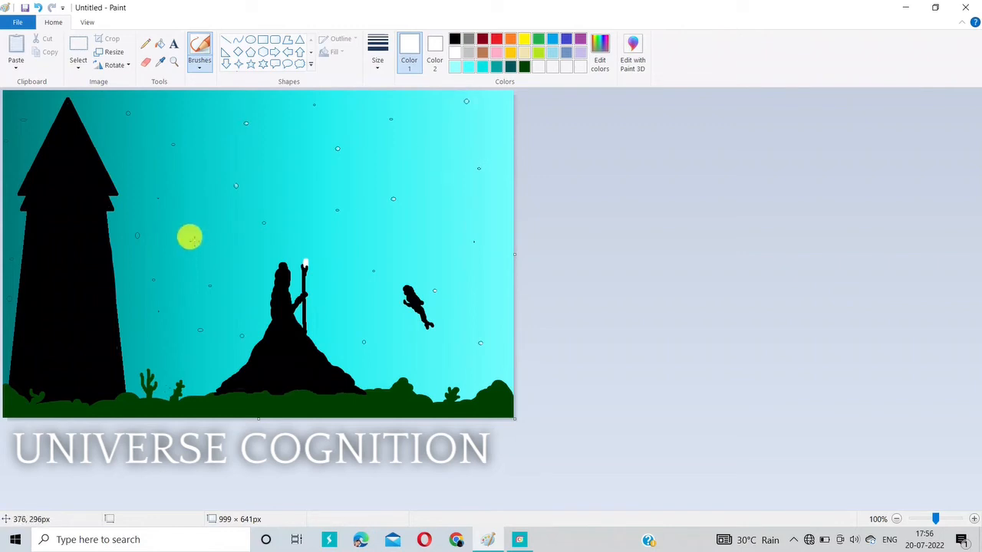
pyautogui.click(134, 234)
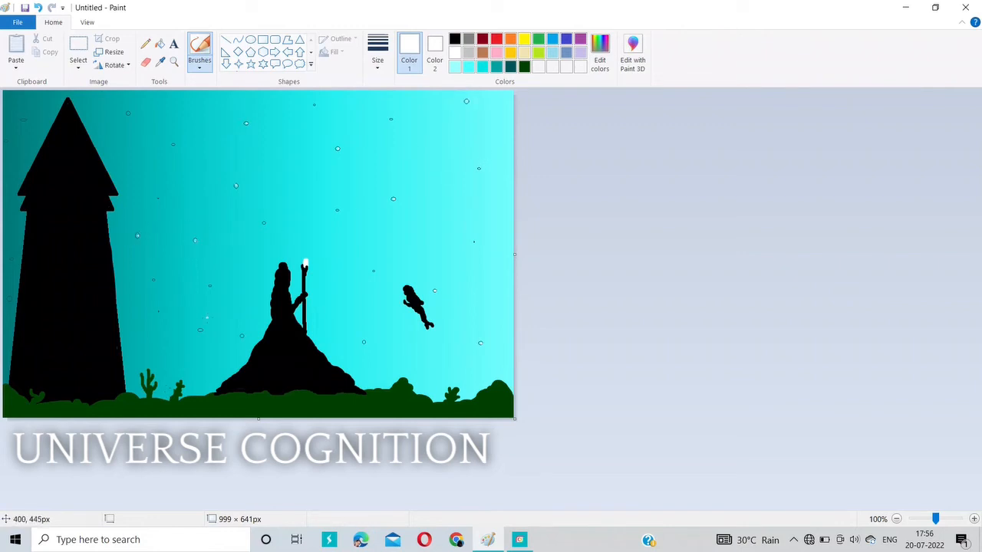
# Add white highlights to the bubbles around the rock mound, above the figure and on both sides of the tower
pyautogui.click(197, 329)
pyautogui.click(243, 336)
pyautogui.click(361, 341)
pyautogui.click(262, 223)
pyautogui.click(123, 109)
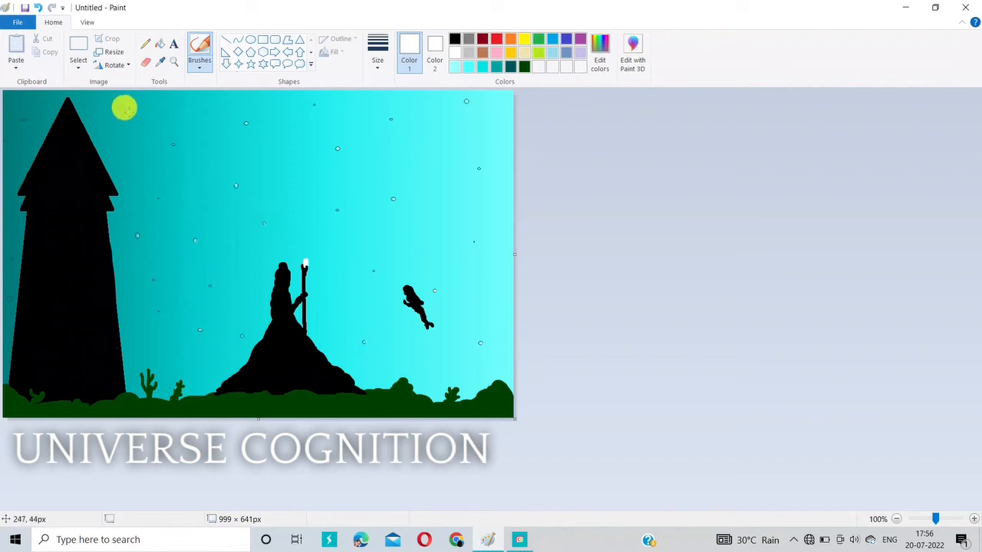
pyautogui.click(17, 116)
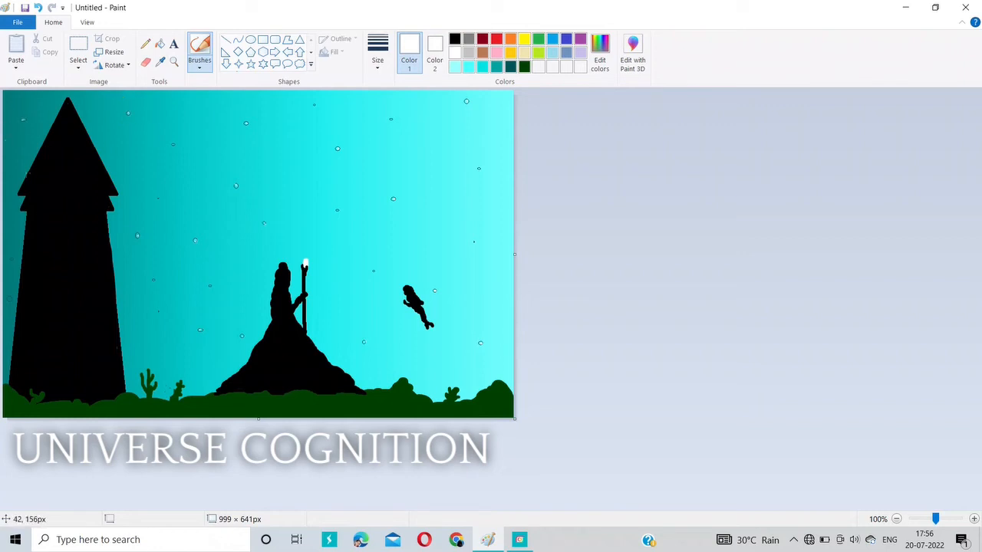
pyautogui.click(9, 254)
pyautogui.click(13, 259)
pyautogui.click(12, 295)
pyautogui.click(168, 142)
# Draw tiny white ellipse outlines as extra bubbles above the figure, near the image's top edge and around the tower
pyautogui.click(251, 40)
pyautogui.moveTo(259, 184); pyautogui.dragTo(263, 187)
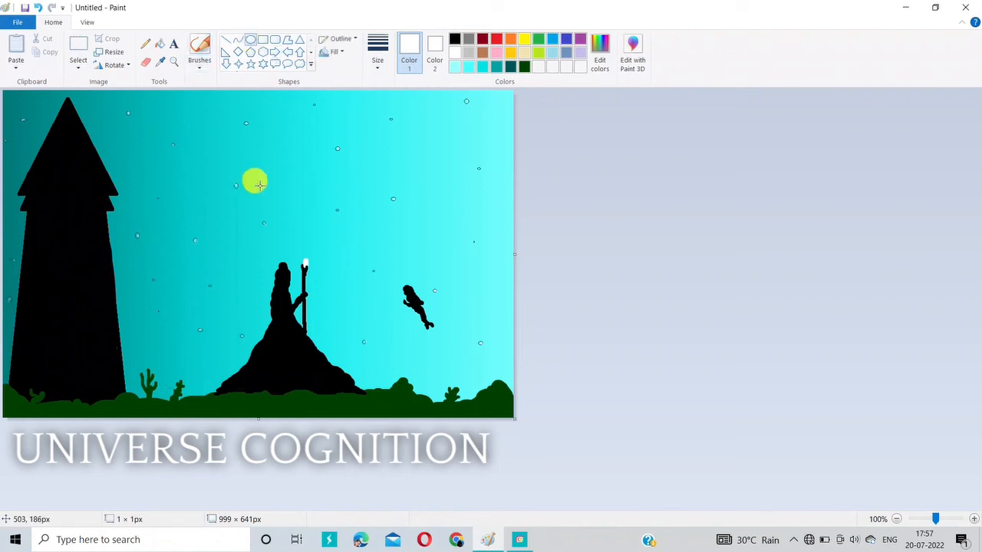
pyautogui.moveTo(419, 144); pyautogui.dragTo(425, 147)
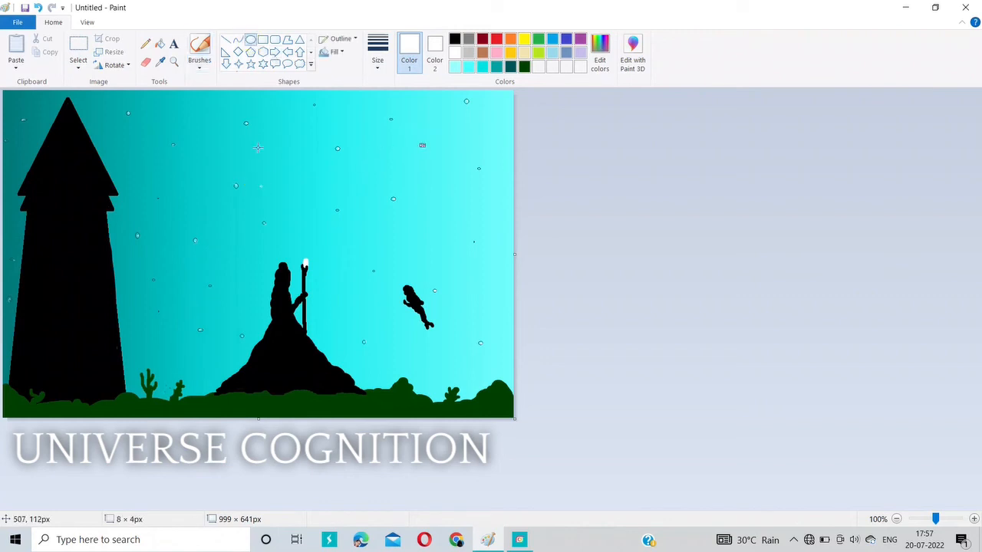
pyautogui.moveTo(193, 97); pyautogui.dragTo(198, 100)
pyautogui.moveTo(180, 307); pyautogui.dragTo(184, 312)
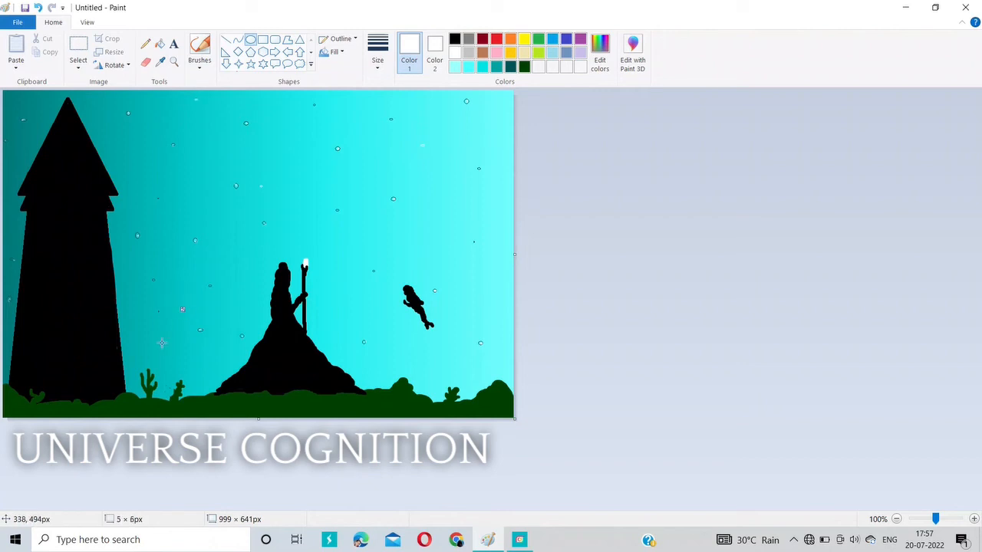
pyautogui.click(5, 219)
pyautogui.click(13, 151)
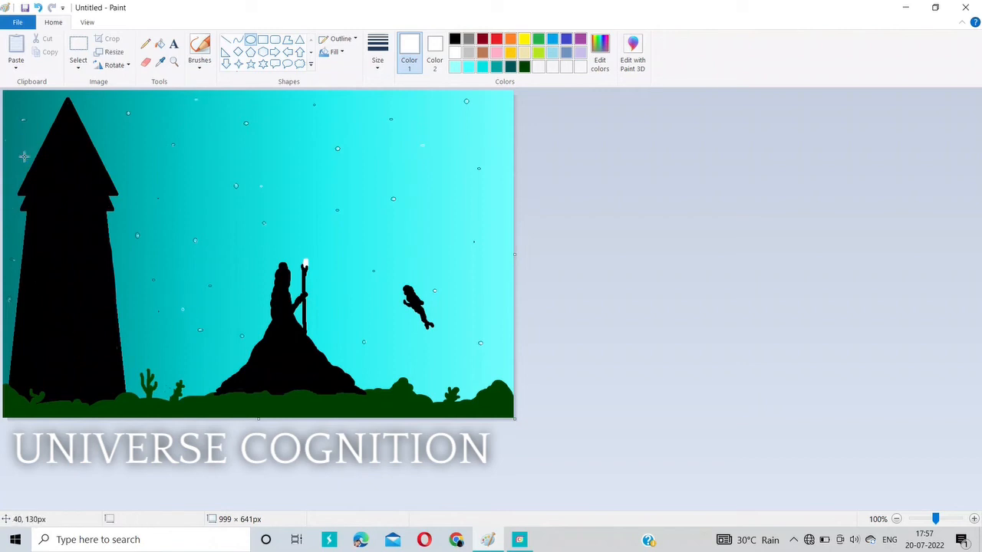
pyautogui.moveTo(47, 105); pyautogui.dragTo(49, 106)
# Draw more tiny white ellipse bubbles around the swimmer, above the right-hand bushes and between the tower and staff figure
pyautogui.moveTo(486, 211); pyautogui.dragTo(489, 215)
pyautogui.click(439, 358)
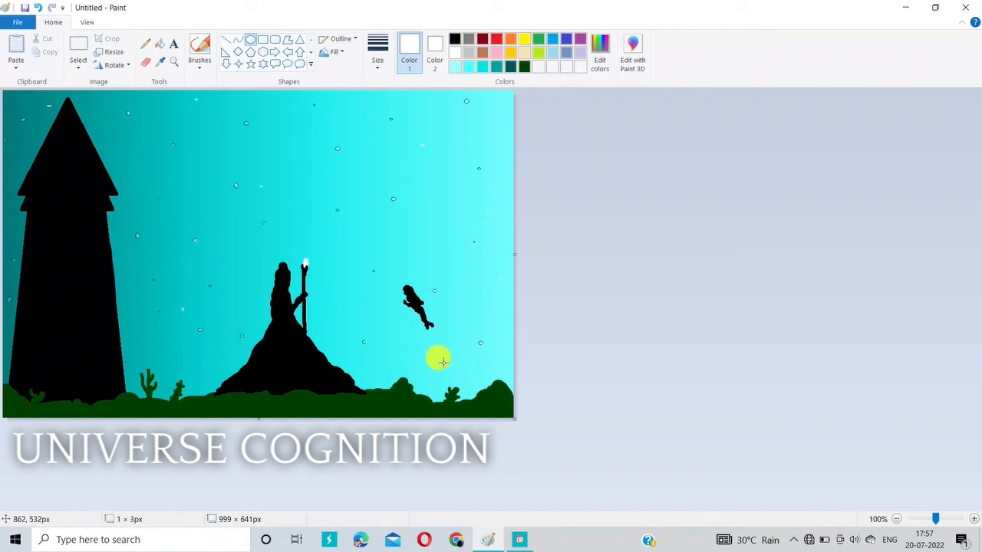
pyautogui.moveTo(480, 374); pyautogui.dragTo(487, 378)
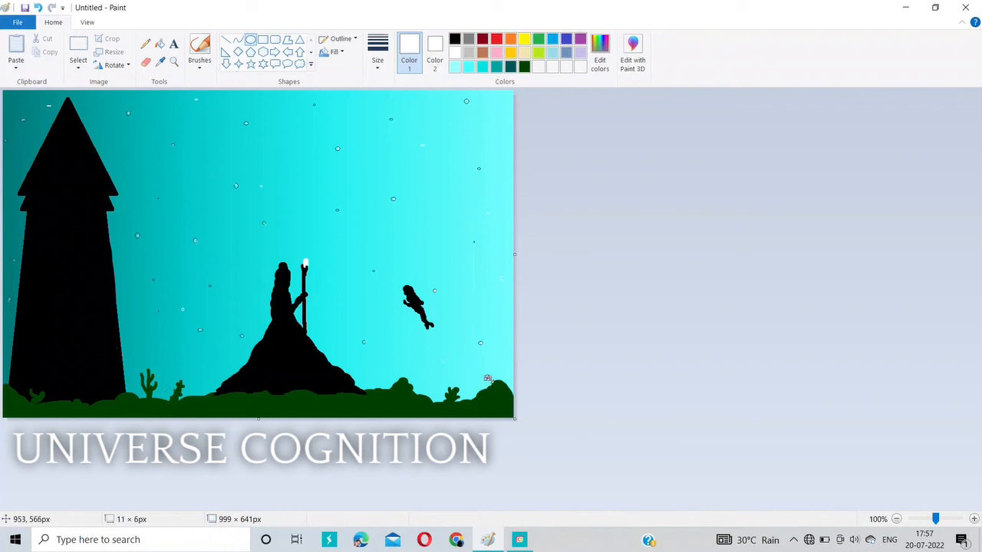
pyautogui.click(413, 231)
pyautogui.click(563, 201)
pyautogui.click(312, 171)
pyautogui.moveTo(187, 179); pyautogui.dragTo(191, 182)
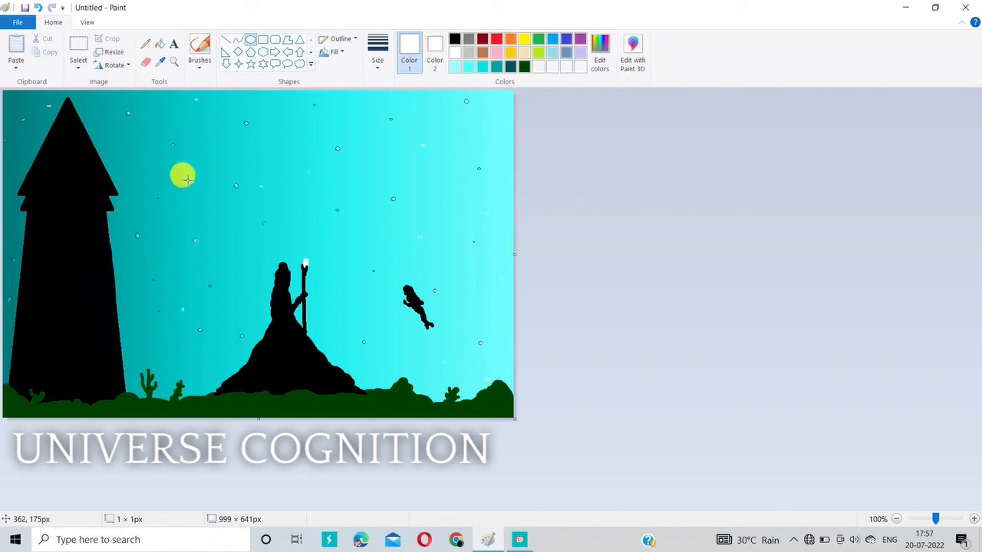
pyautogui.moveTo(127, 160); pyautogui.dragTo(131, 164)
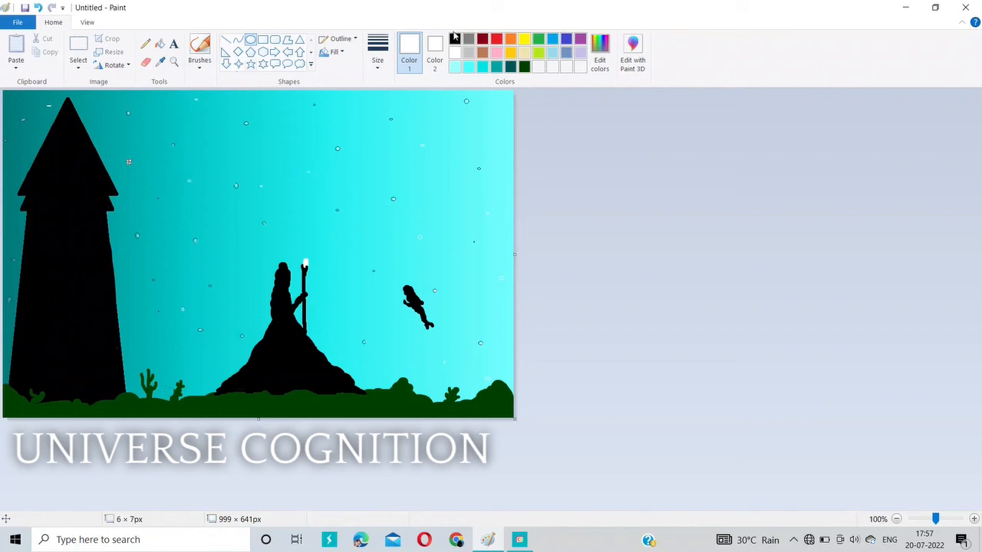
# Shade the edges of the new white bubbles with small dark teal brush touches
pyautogui.click(525, 69)
pyautogui.click(510, 67)
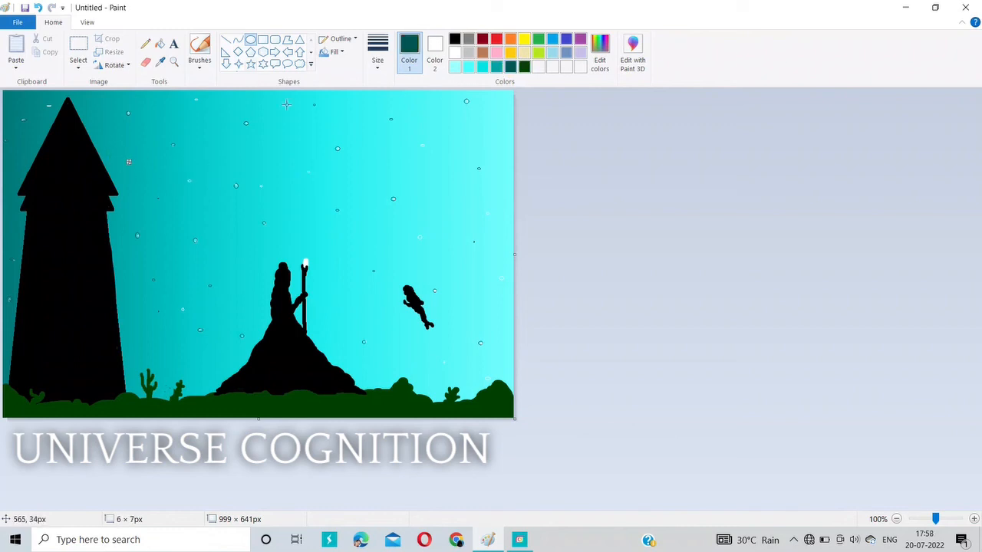
pyautogui.click(200, 43)
pyautogui.click(190, 180)
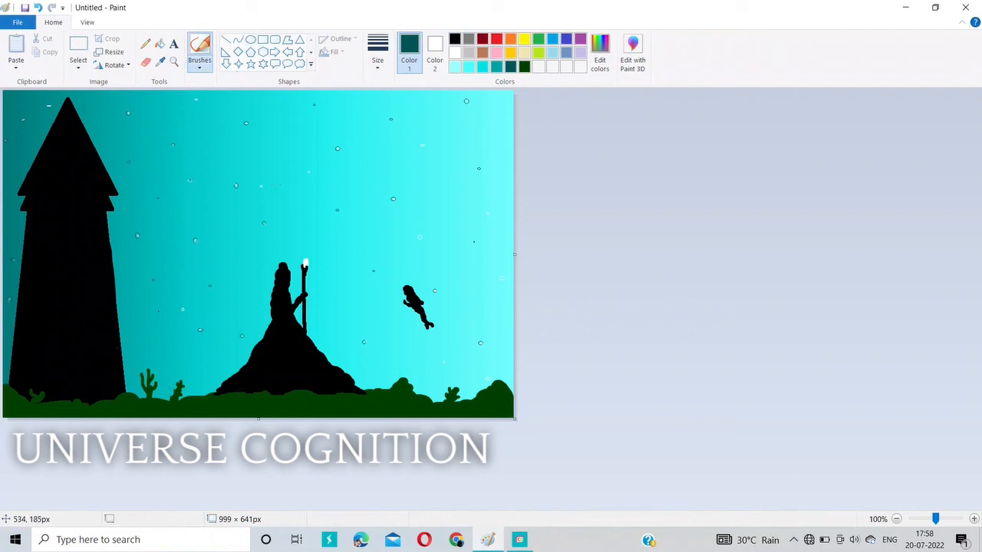
pyautogui.click(420, 237)
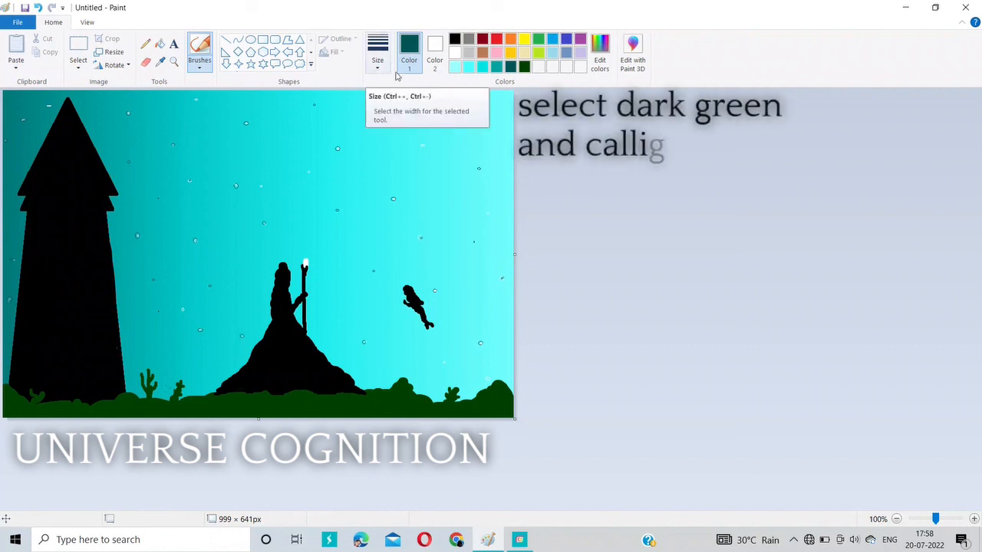
# Define a custom dark green drawing colour with red 0, green 102 and blue 51
pyautogui.click(608, 60)
pyautogui.click(405, 239)
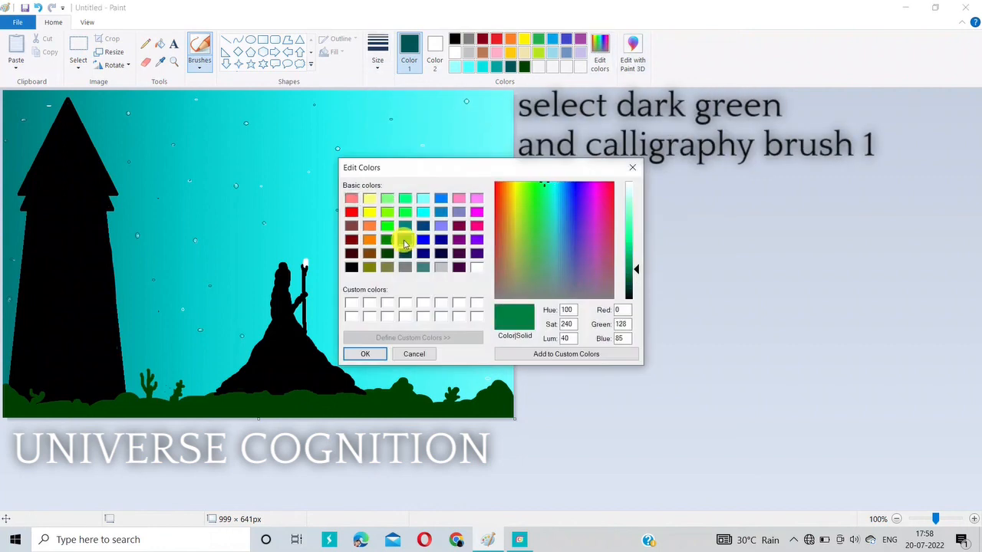
pyautogui.click(633, 282)
pyautogui.click(631, 278)
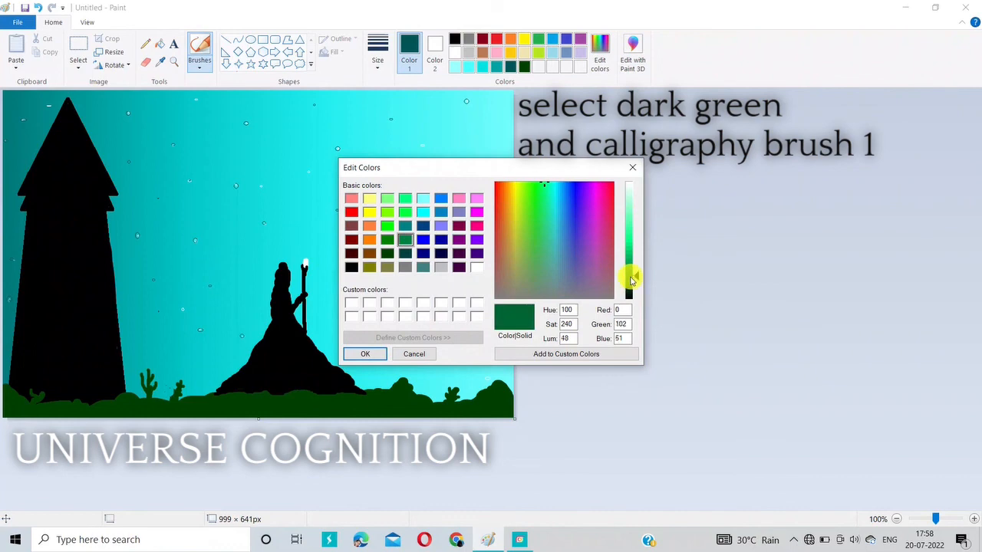
pyautogui.click(365, 354)
# Spray a speckled green texture with the airbrush over the ground and bushes across the full width of the image
pyautogui.click(209, 70)
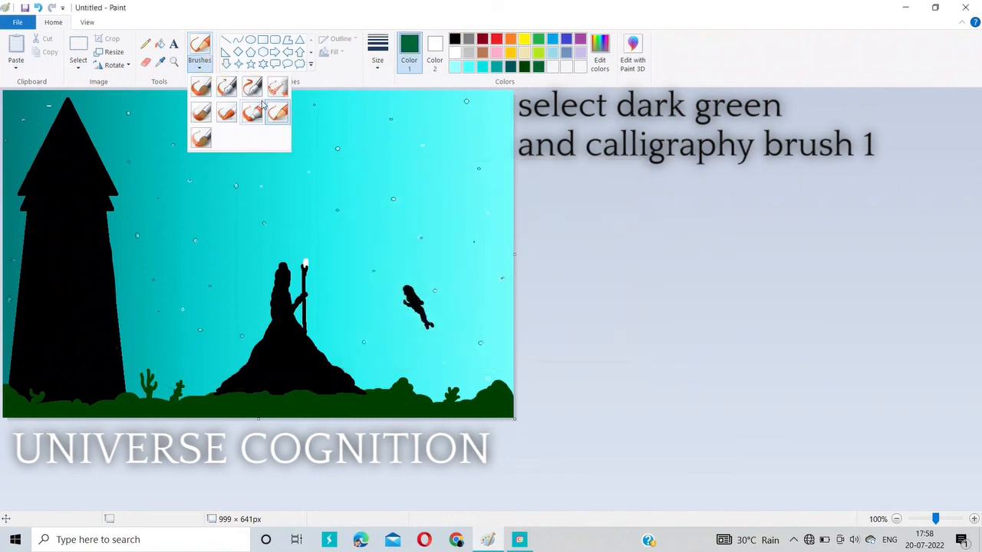
pyautogui.click(226, 86)
pyautogui.moveTo(154, 394)
pyautogui.mouseDown()
pyautogui.moveTo(209, 407)
pyautogui.moveTo(241, 397)
pyautogui.moveTo(245, 407)
pyautogui.moveTo(234, 401)
pyautogui.moveTo(358, 399)
pyautogui.moveTo(154, 405)
pyautogui.moveTo(173, 396)
pyautogui.moveTo(48, 412)
pyautogui.moveTo(7, 391)
pyautogui.moveTo(17, 407)
pyautogui.mouseUp()
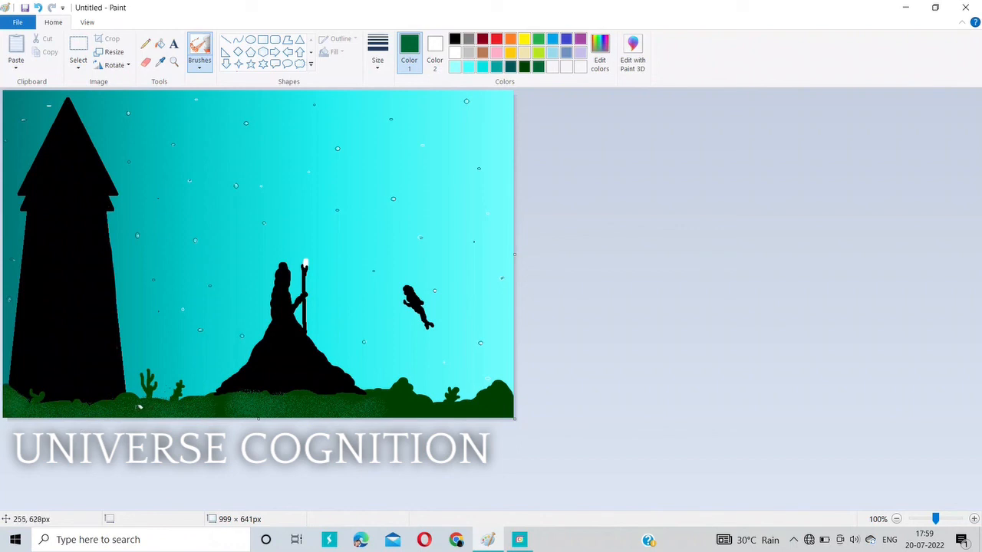
pyautogui.moveTo(413, 405)
pyautogui.mouseDown()
pyautogui.moveTo(396, 376)
pyautogui.moveTo(376, 383)
pyautogui.moveTo(465, 404)
pyautogui.moveTo(426, 411)
pyautogui.moveTo(387, 396)
pyautogui.moveTo(395, 377)
pyautogui.moveTo(422, 396)
pyautogui.moveTo(511, 398)
pyautogui.mouseUp()
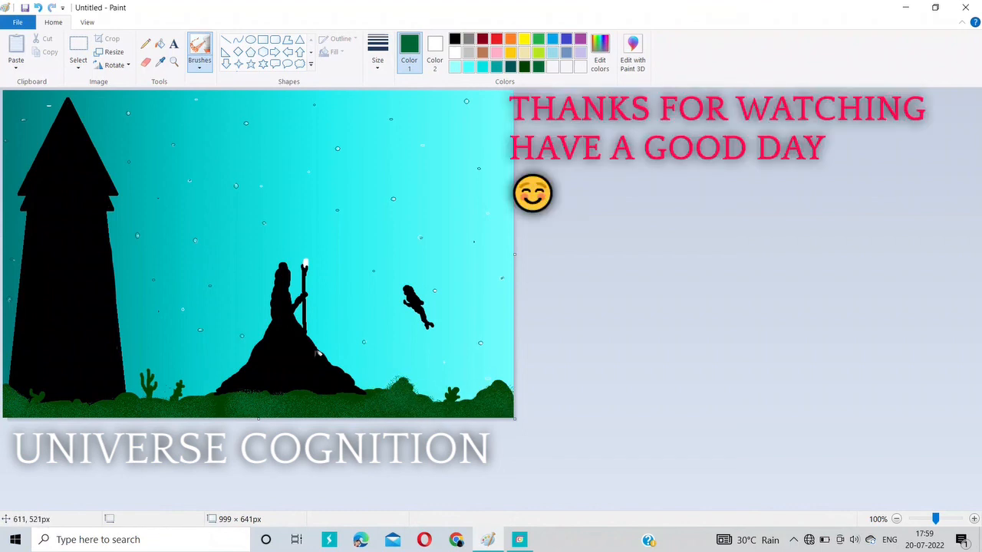
# Touch up the base of the staff where it meets the rock mound in black with the regular brush
pyautogui.click(454, 39)
pyautogui.moveTo(299, 335)
pyautogui.mouseDown()
pyautogui.moveTo(305, 344)
pyautogui.moveTo(303, 336)
pyautogui.mouseUp()
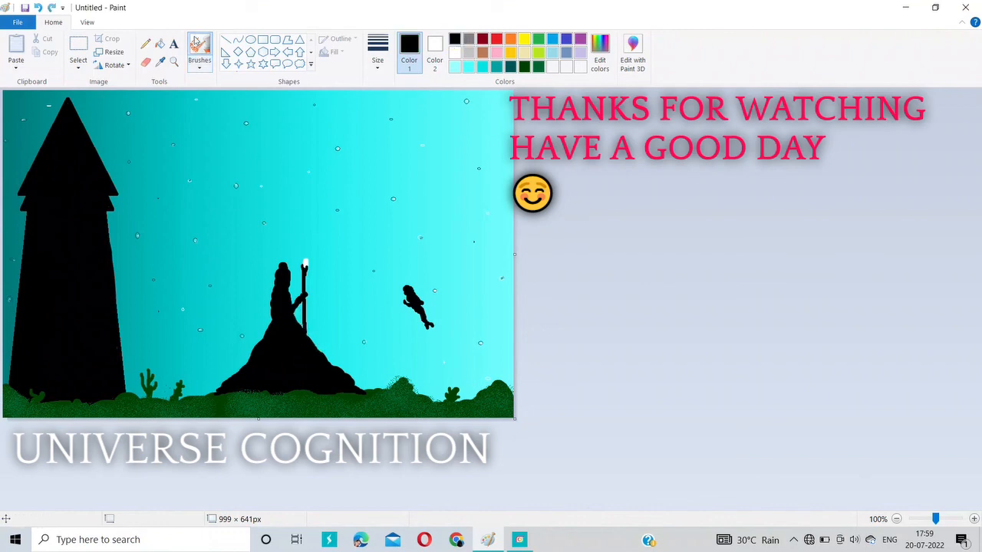
pyautogui.click(199, 59)
pyautogui.click(204, 86)
pyautogui.moveTo(308, 326); pyautogui.dragTo(306, 331)
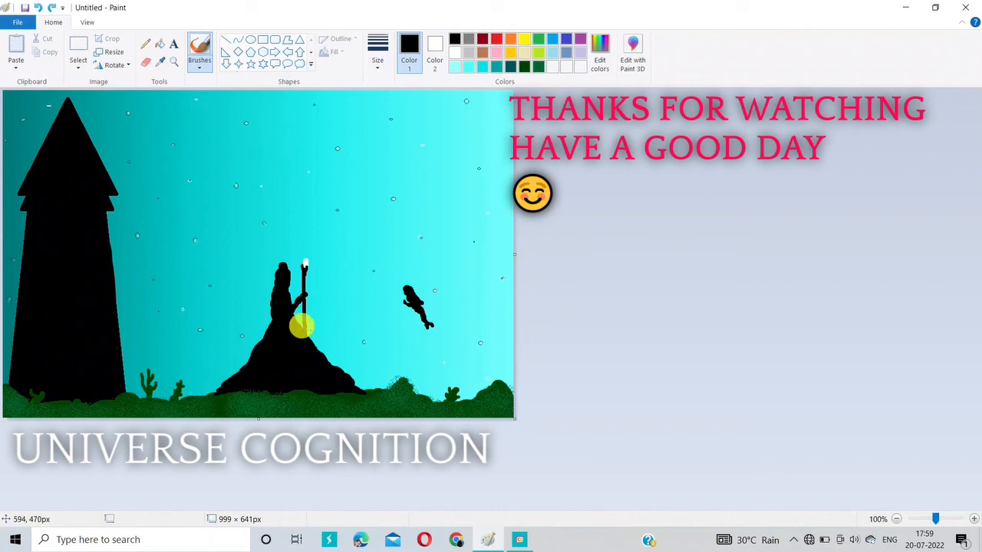